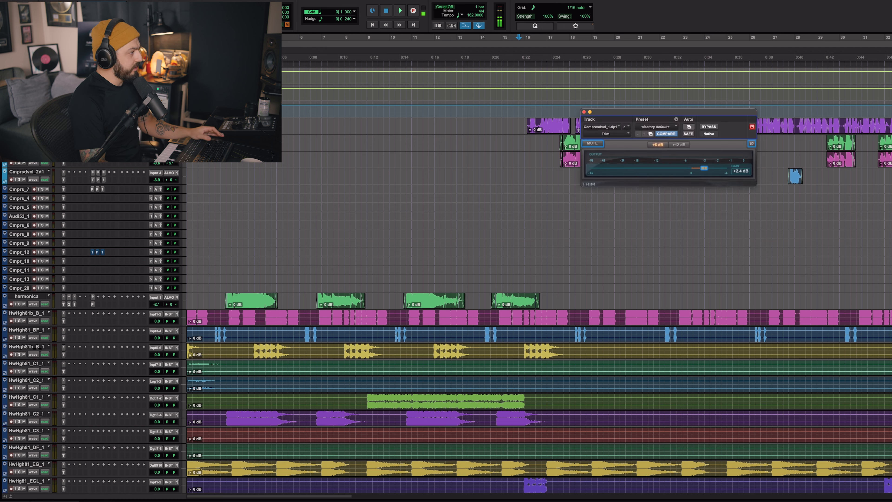
Step: Check the Cmpresdvcl_1d1 vocal track's output routing to the ALL VOX bus and inspect the allvox track and its insert
left_click(63, 130)
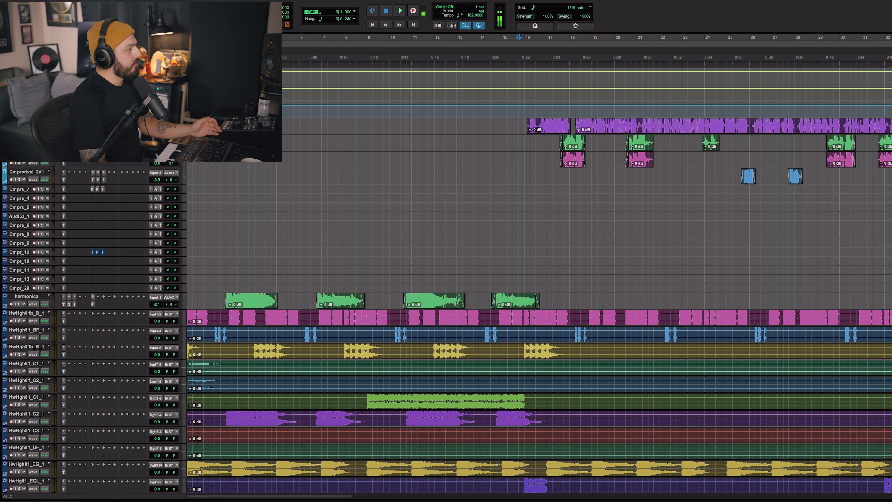
left_click(172, 126)
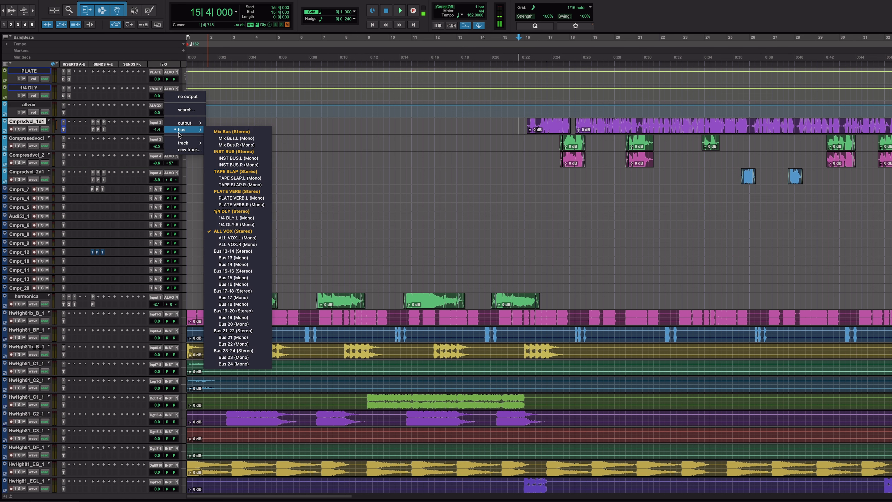
left_click(22, 108)
left_click(48, 108)
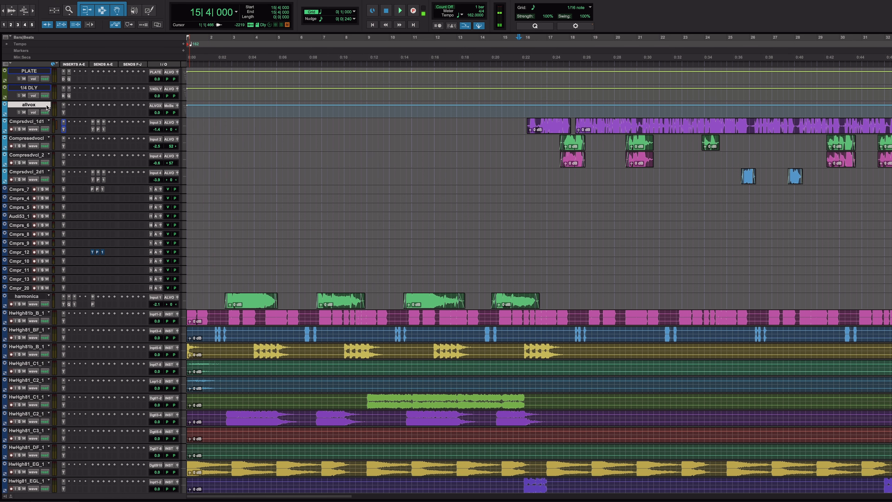
left_click(64, 112)
left_click(64, 114)
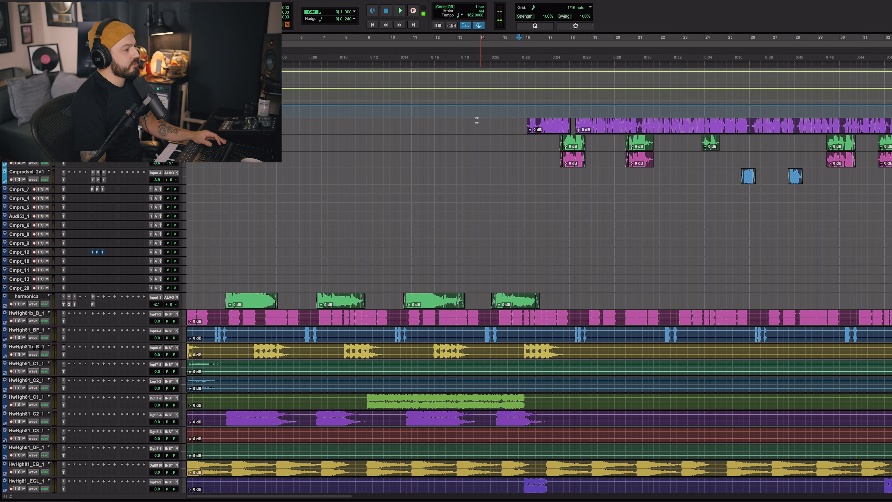
Step: Play the mix around the lead vocal's entry at bar 16 and bring up the K Strip plugin on the vocal track
key("space")
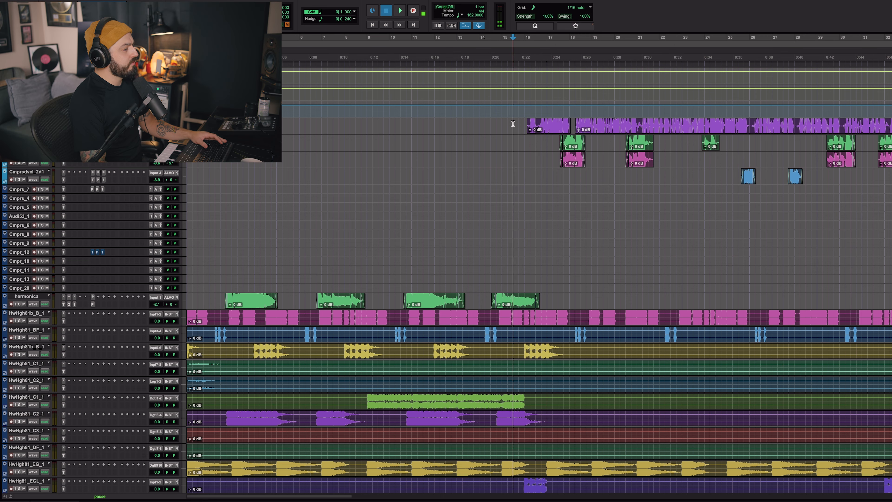
key("super+bracketleft")
key("super+bracketright")
scroll(484, 150, "right", 5)
key("super+bracketright")
key("super+bracketright")
key("super+bracketleft")
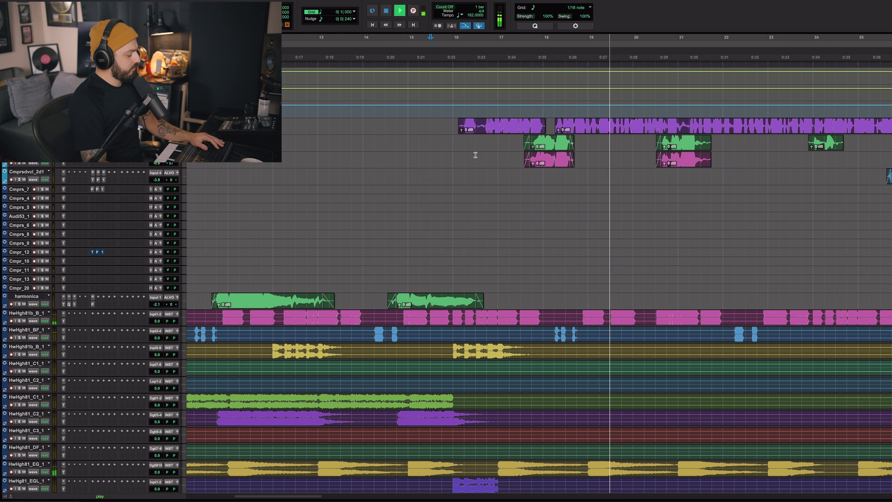
key("super+bracketleft")
key("space")
key("ctrl+alt+super+w")
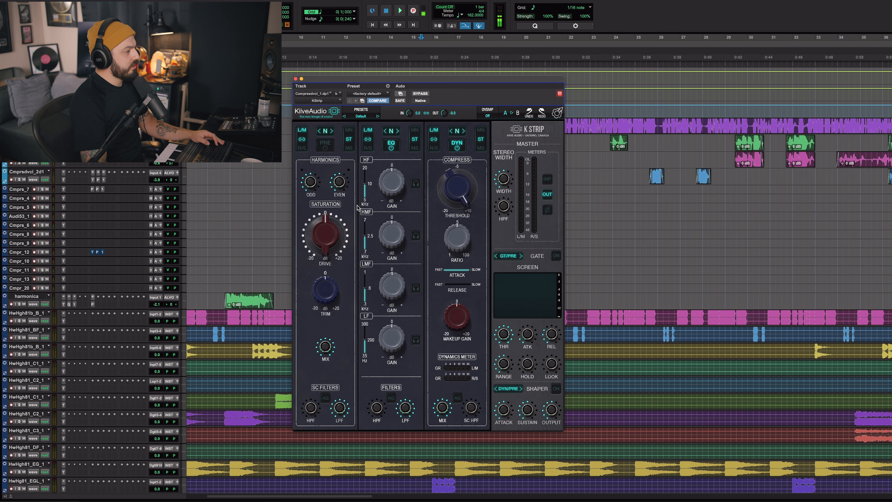
Step: Audition K Strip's N and A preamp models on the vocal with different saturation drive amounts
key("space")
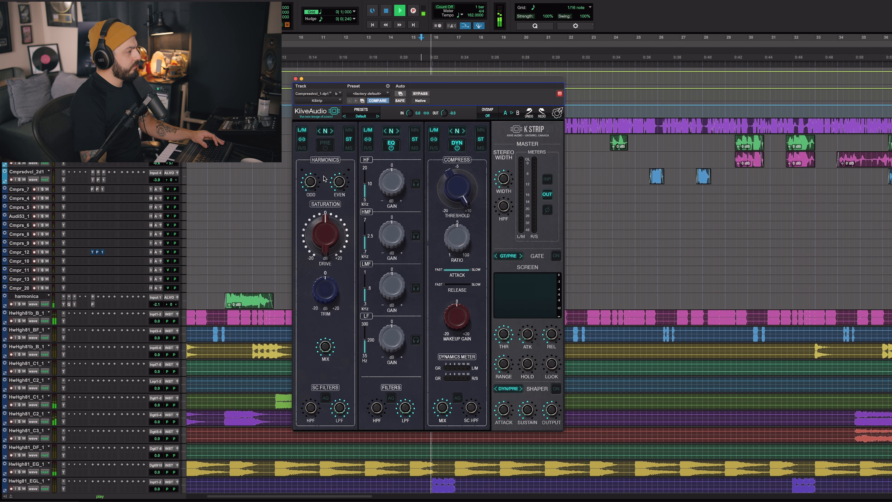
mouse_move(324, 246)
left_mouse_down()
mouse_move(325, 226)
mouse_move(327, 243)
left_mouse_up()
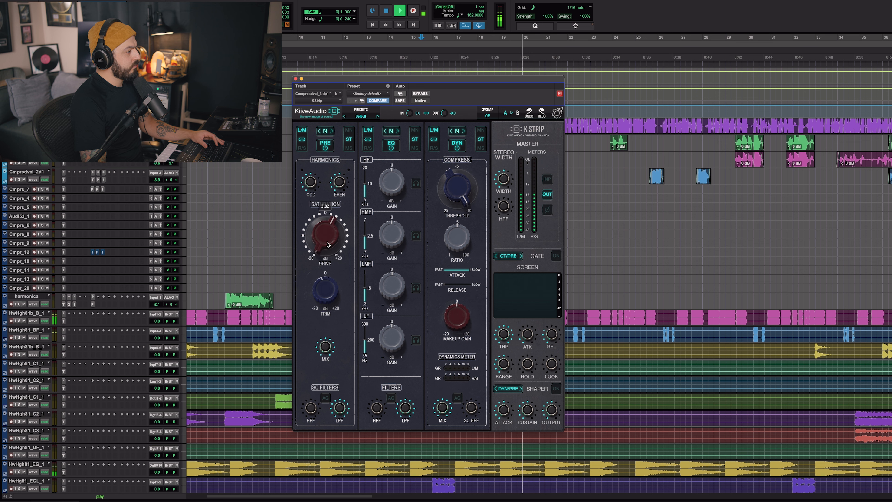
left_click(325, 146)
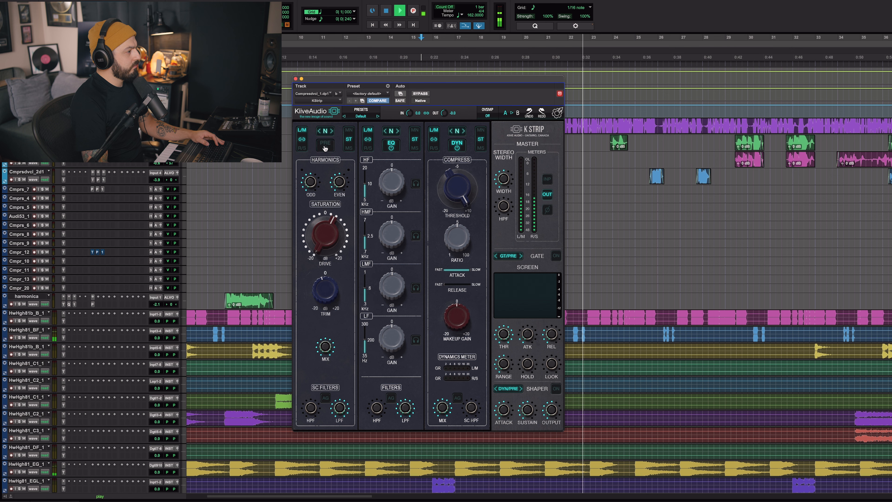
left_click(331, 131)
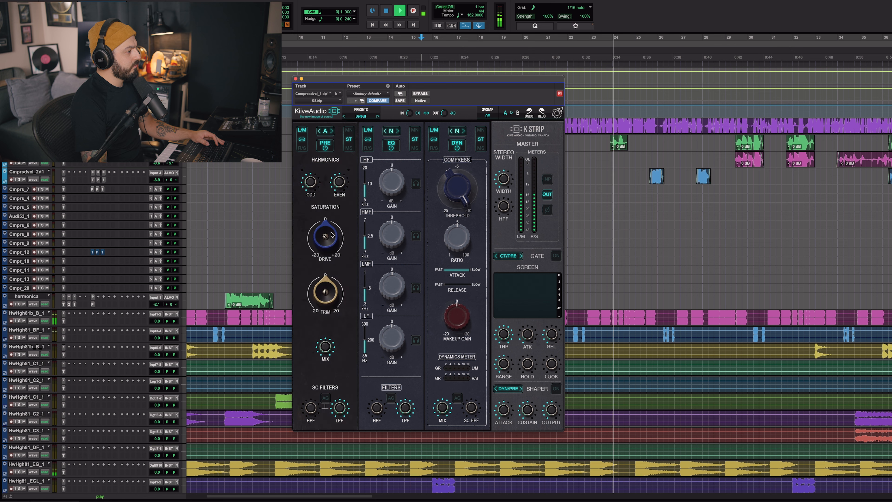
mouse_move(332, 225)
left_mouse_down()
mouse_move(332, 212)
mouse_move(332, 239)
left_mouse_up()
Step: Switch the K Strip preamp to the S model, raising the saturation drive slightly and lowering the trim slightly
left_click(332, 131)
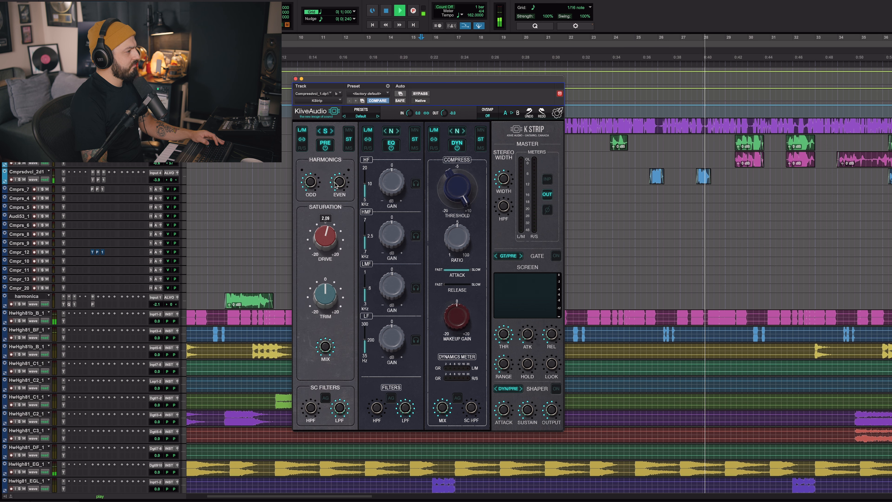
left_click(326, 149)
left_click(326, 150)
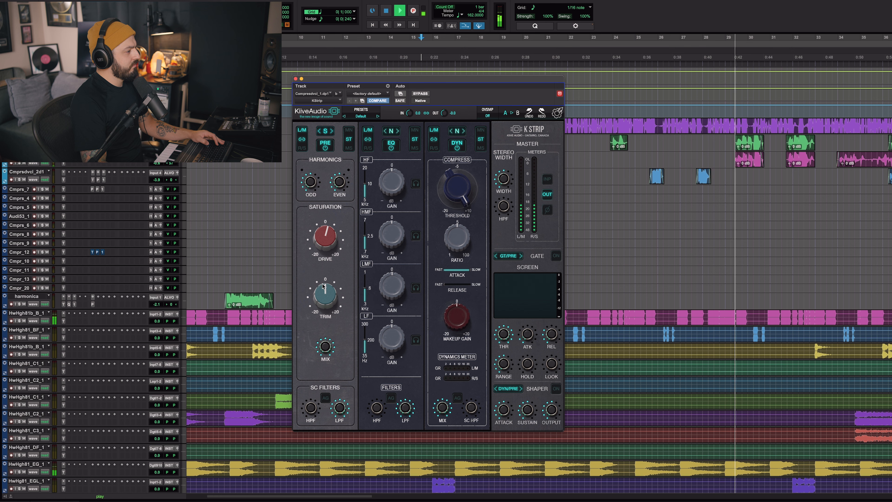
left_click_drag(324, 289, 324, 291)
left_click_drag(325, 240, 325, 237)
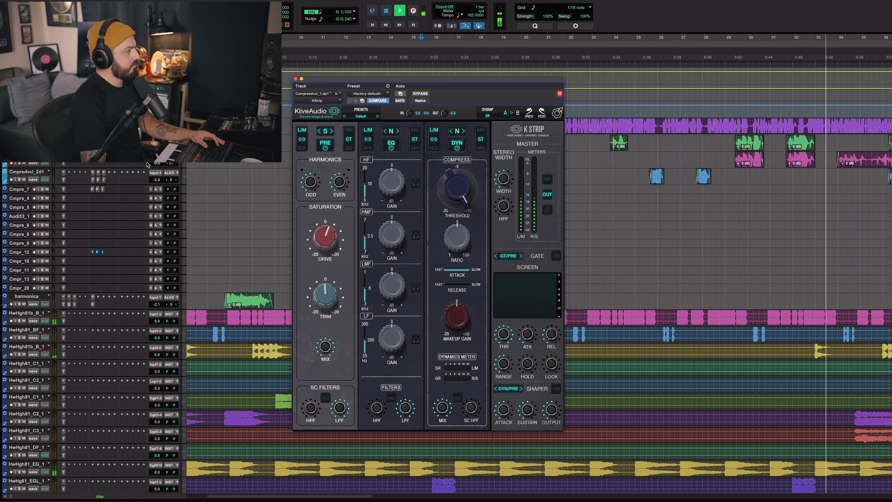
Step: Compare the vocal with the preamp section bypassed and engaged during playback, and stop playback
left_click(325, 145)
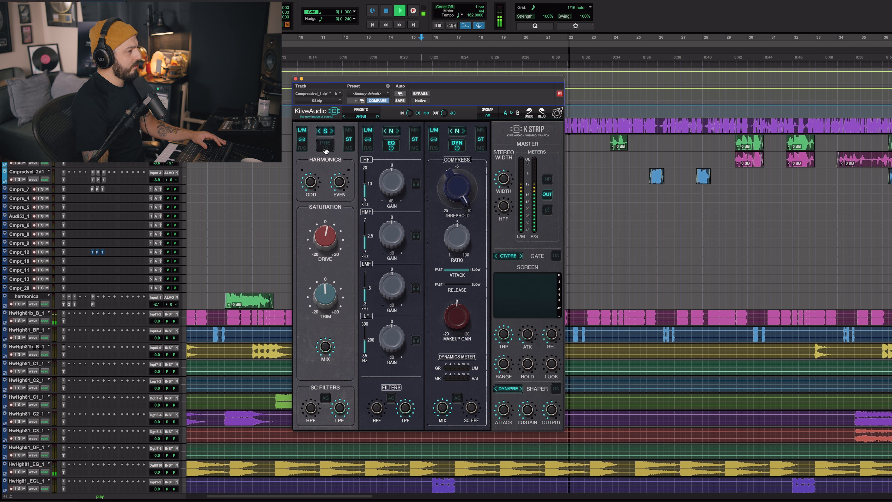
left_click(325, 144)
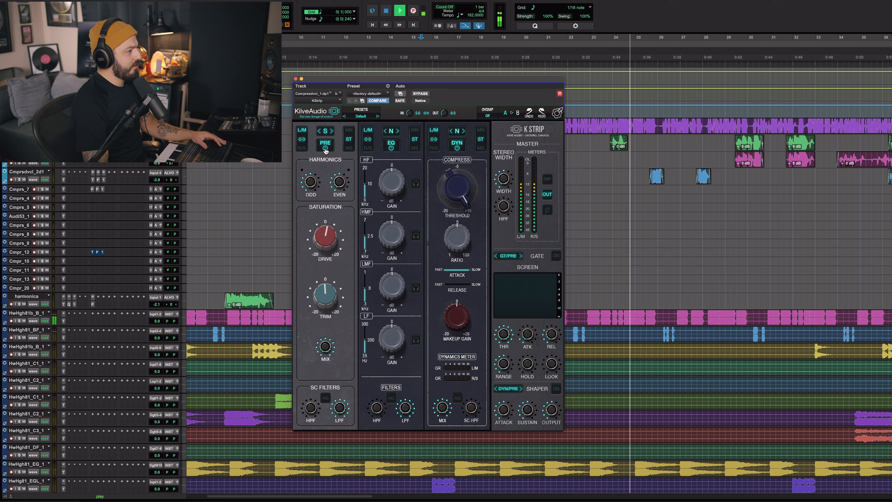
key("space")
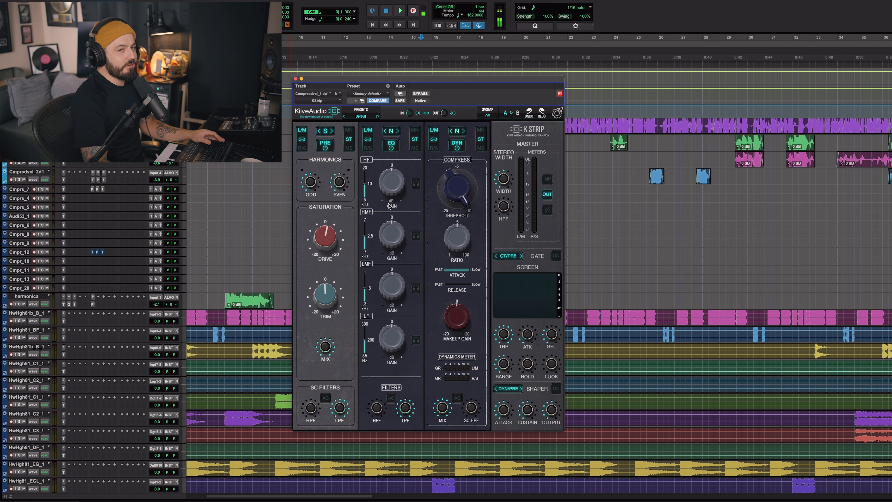
Step: Boost the EQ's HF band at 10 kHz by about 1.4 dB while the vocal plays
left_click(391, 148)
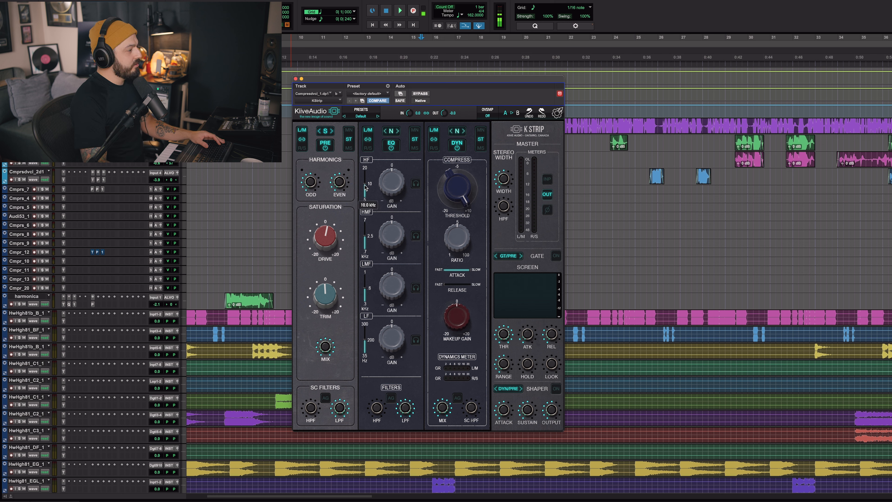
left_click_drag(408, 83, 417, 163)
key("space")
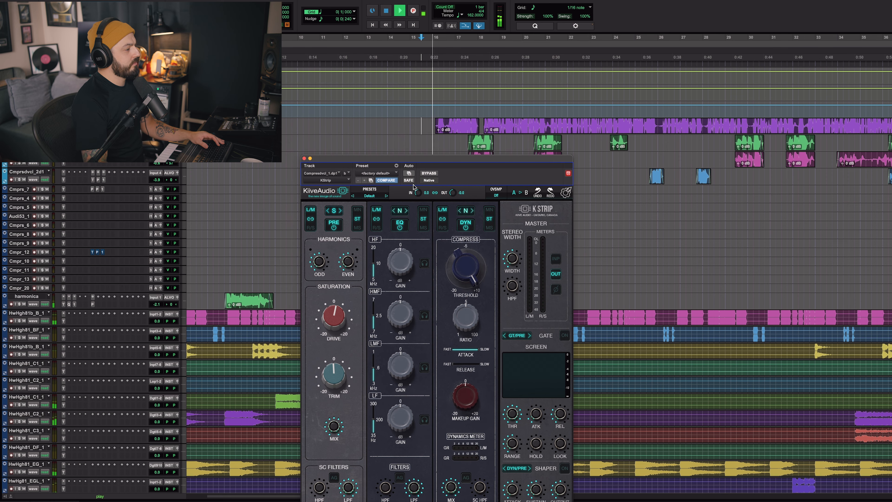
left_click_drag(399, 265, 399, 264)
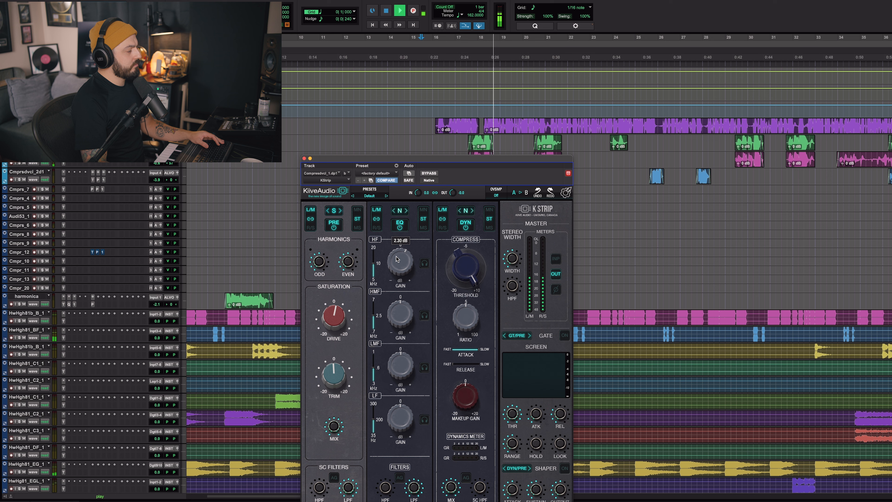
left_click_drag(397, 259, 397, 259)
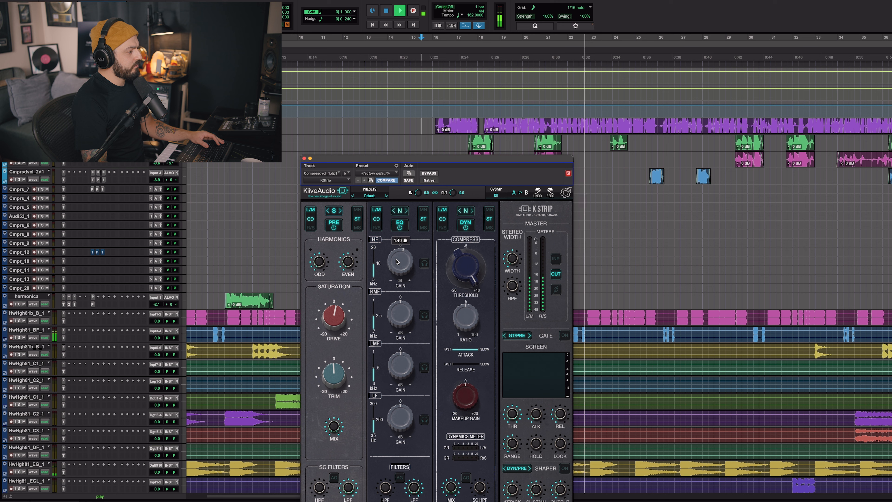
Step: Compare the vocal with the EQ section bypassed and engaged, and stop playback
left_click(400, 227)
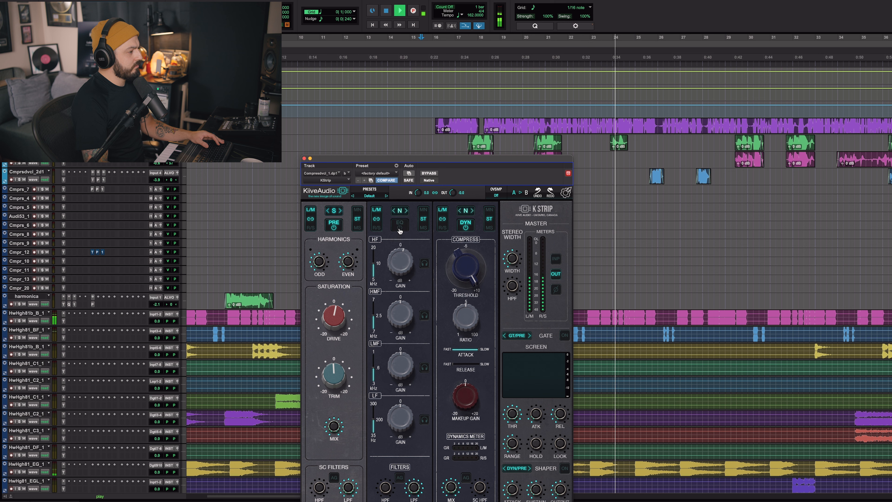
left_click(399, 227)
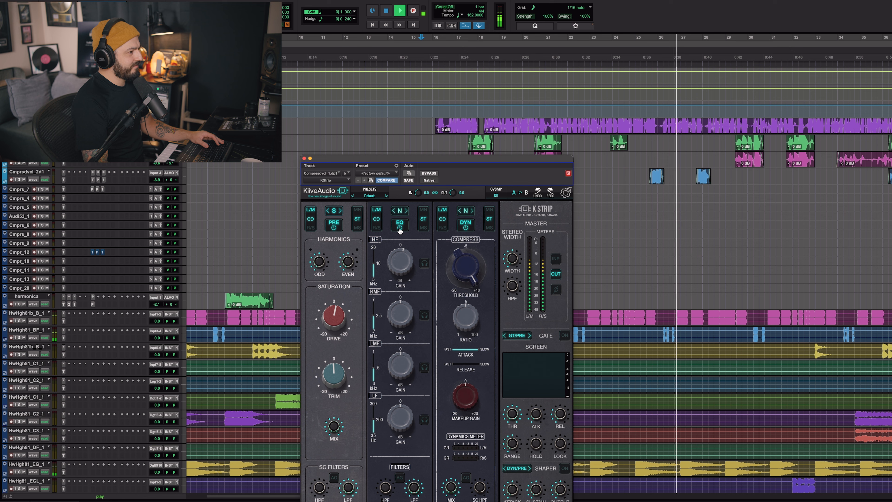
key("space")
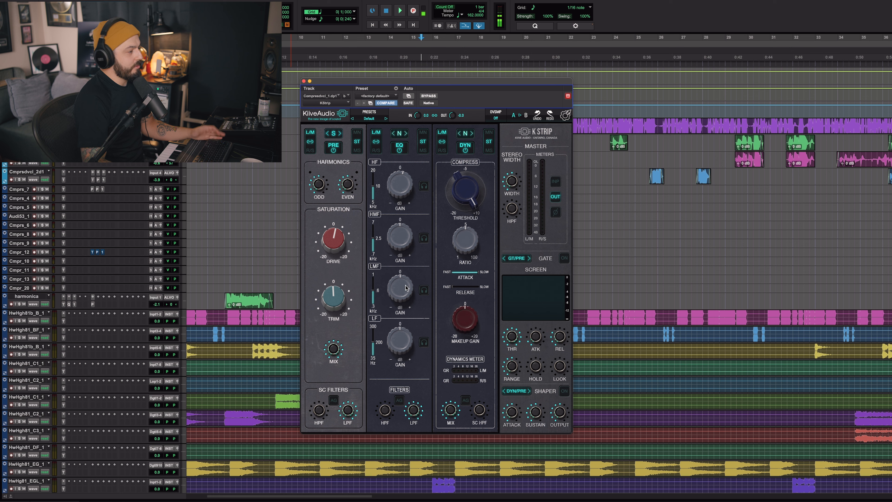
Step: Adjust the EQ's HMF band frequency and lower its gain slightly while the vocal plays
key("space")
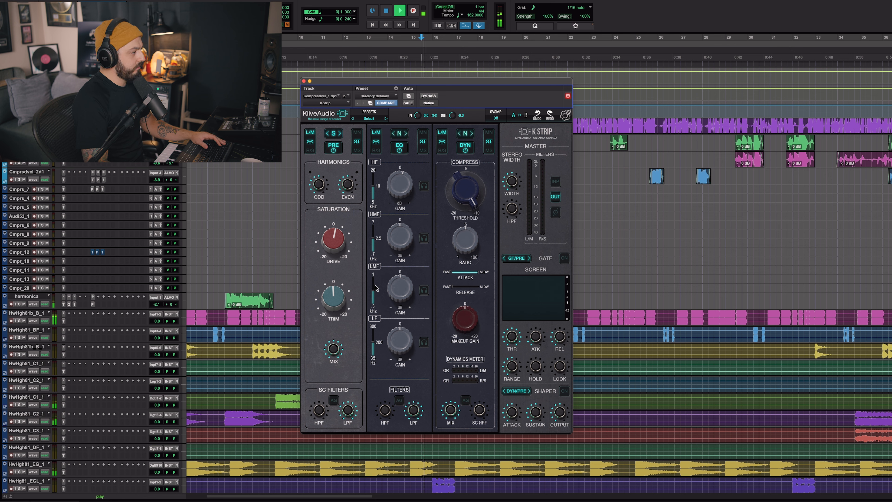
left_click_drag(373, 233, 395, 252)
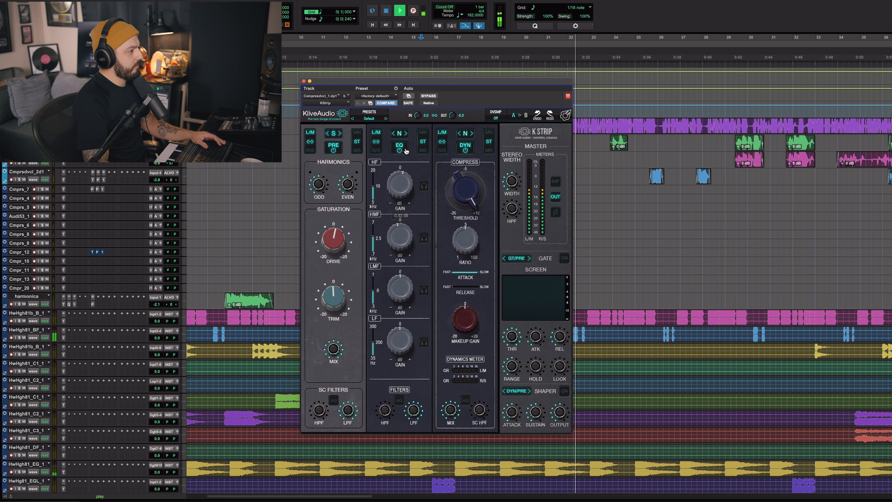
key("space")
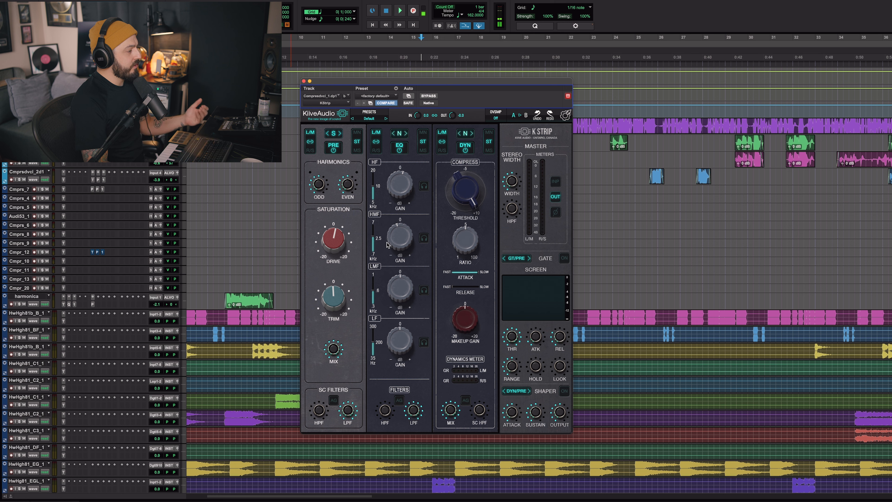
Step: Solo the EQ's LMF band to tune its frequency, adjust its gain, and turn the band solo off
key("space")
left_click(423, 290)
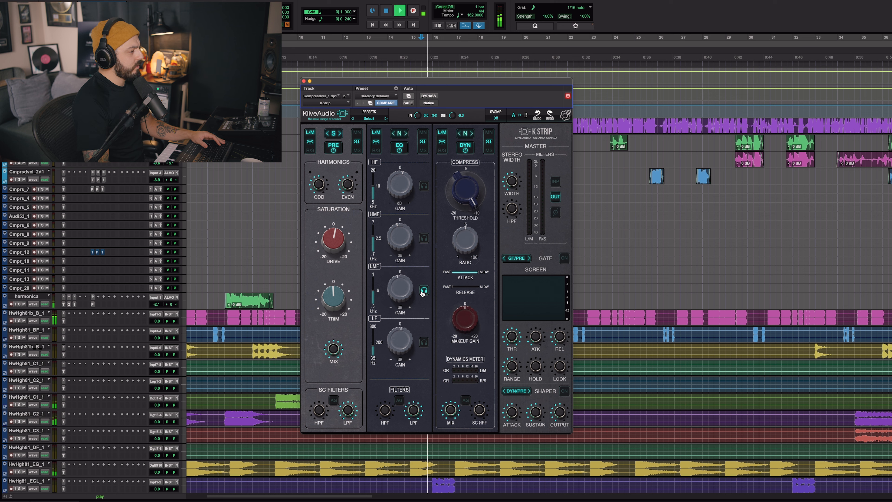
left_click_drag(373, 295, 374, 298)
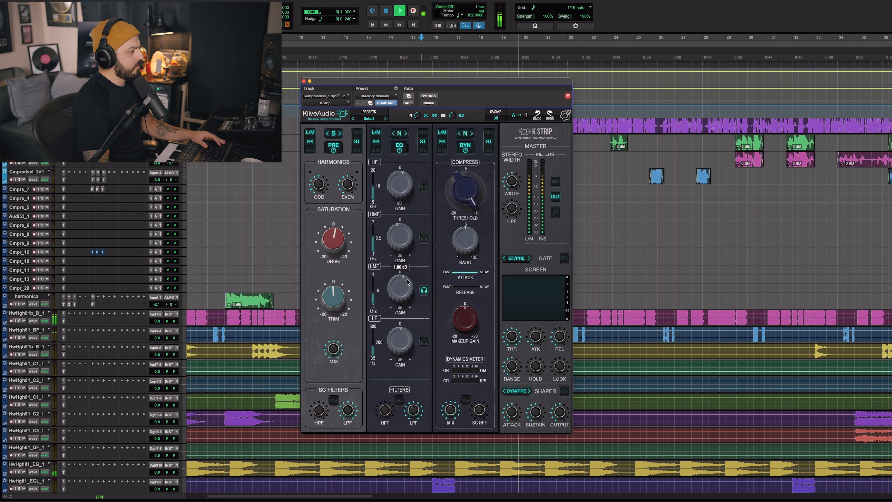
left_click_drag(407, 281, 400, 287)
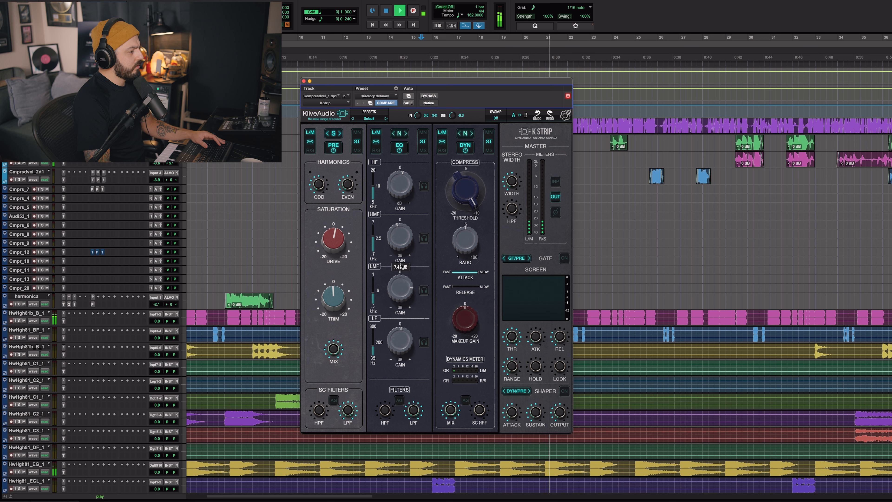
left_click_drag(396, 293, 398, 291)
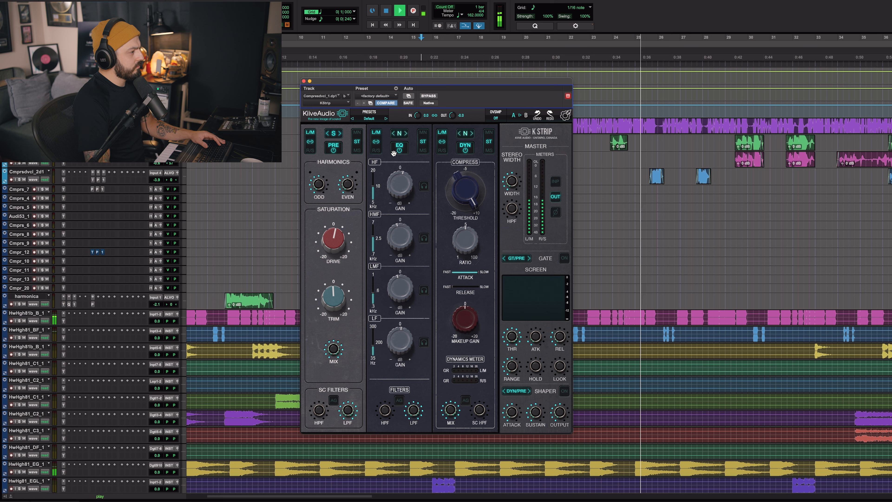
key("space")
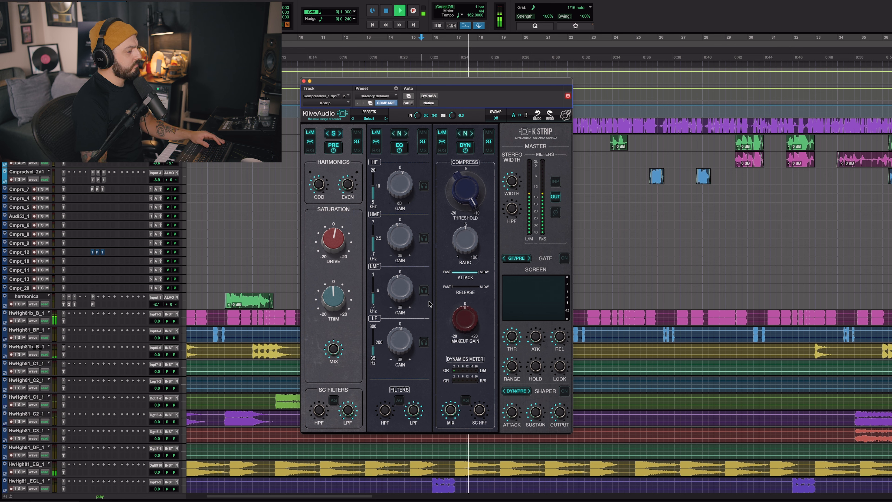
Step: Set the EQ section's high-pass filter to about 126 Hz while the vocal plays
left_click_drag(383, 410, 384, 436)
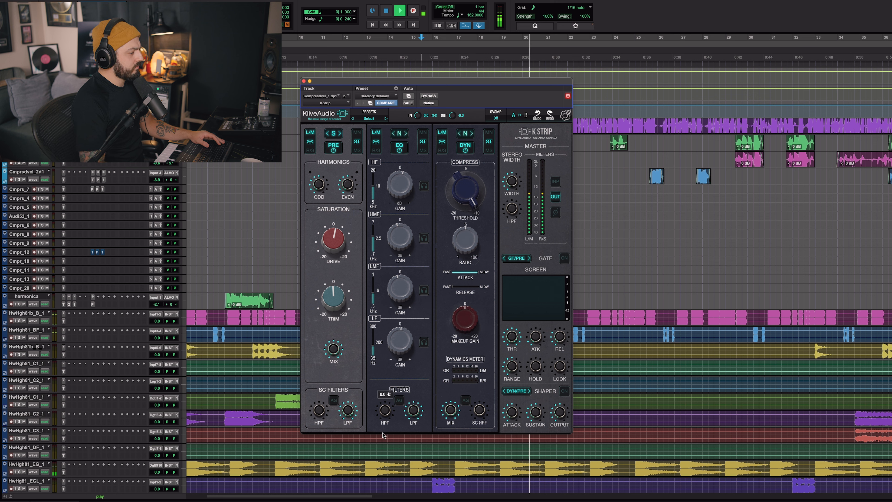
key("space")
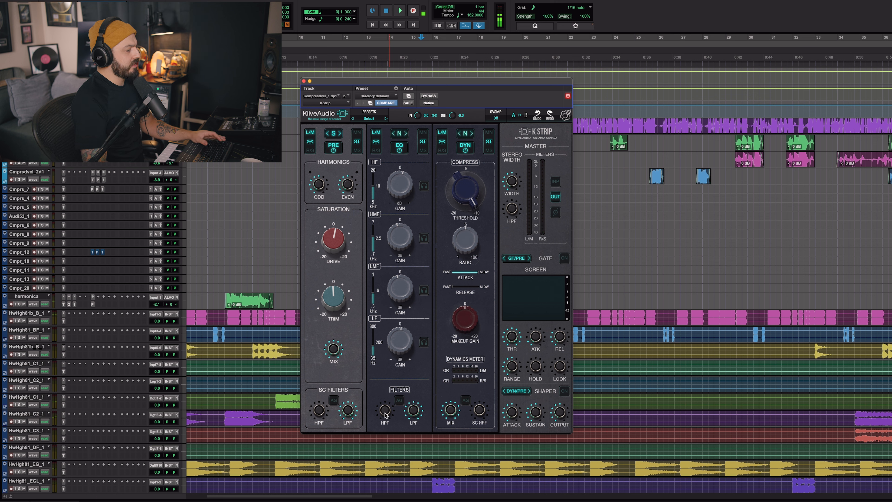
key("space")
left_click_drag(385, 415, 391, 347)
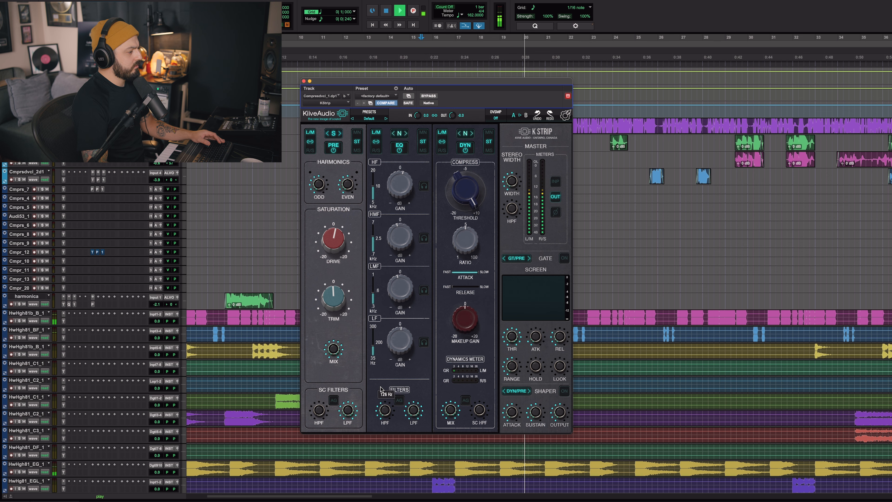
Step: Move the plugin window clear, then lower the compressor threshold and adjust its release while the vocal plays
key("space")
left_click_drag(473, 81, 492, 90)
key("space")
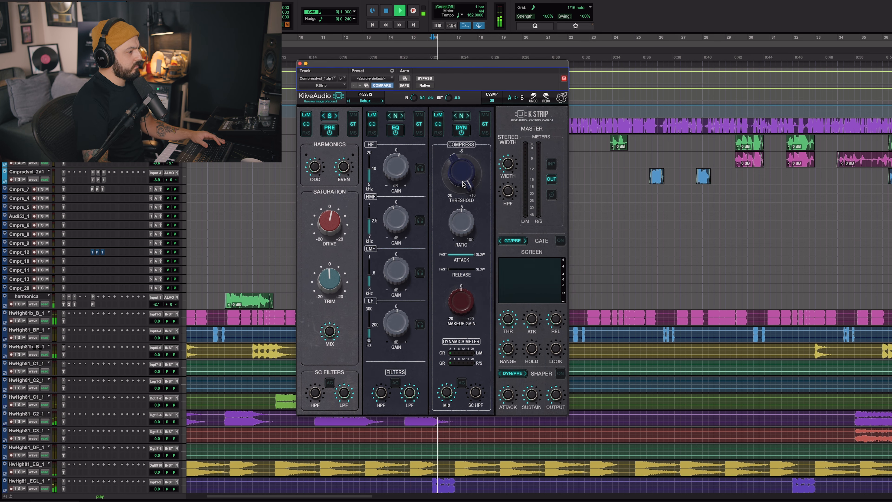
left_click_drag(468, 177, 462, 206)
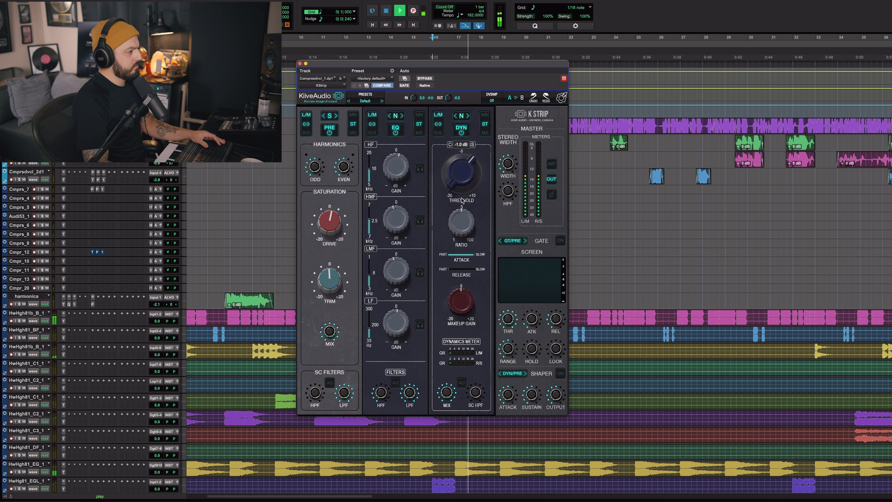
left_click_drag(461, 207, 461, 209)
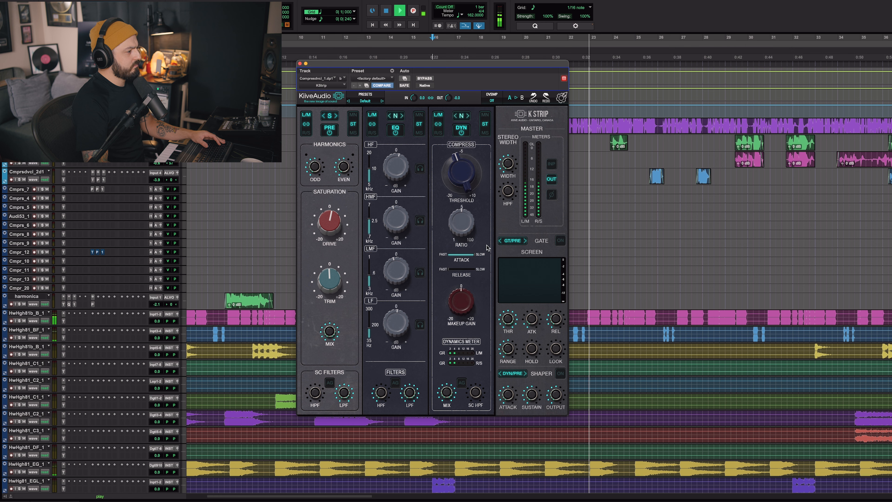
left_click_drag(461, 269, 460, 270)
Step: Compare the vocal with the DYN section bypassed and engaged, adding about 1.52 dB of makeup gain, and stop playback
left_click(462, 132)
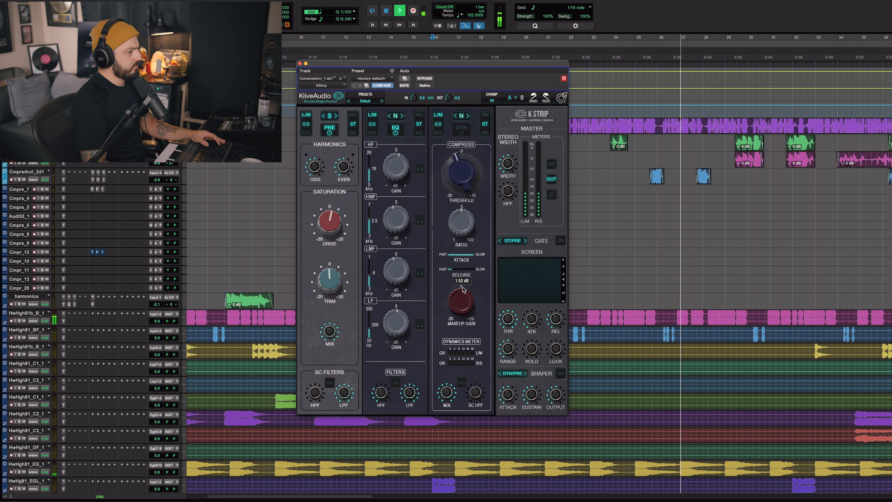
left_click(462, 132)
mouse_move(465, 298)
left_click(462, 130)
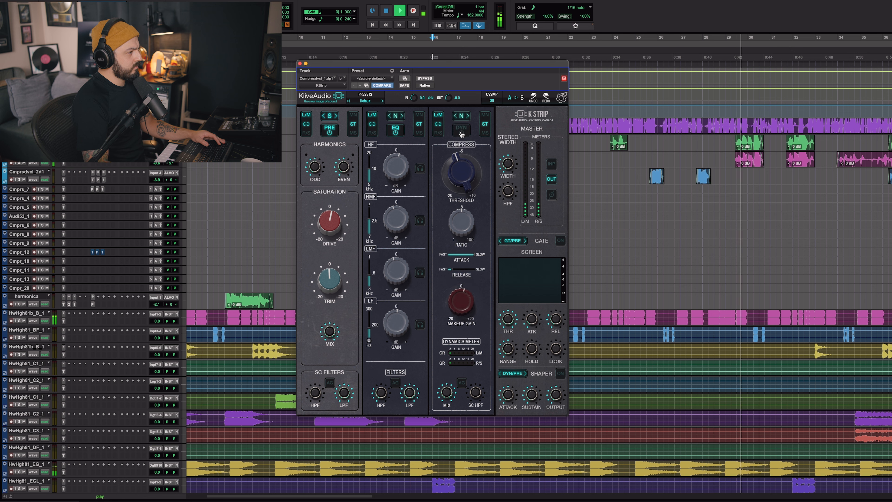
left_click(461, 130)
key("space")
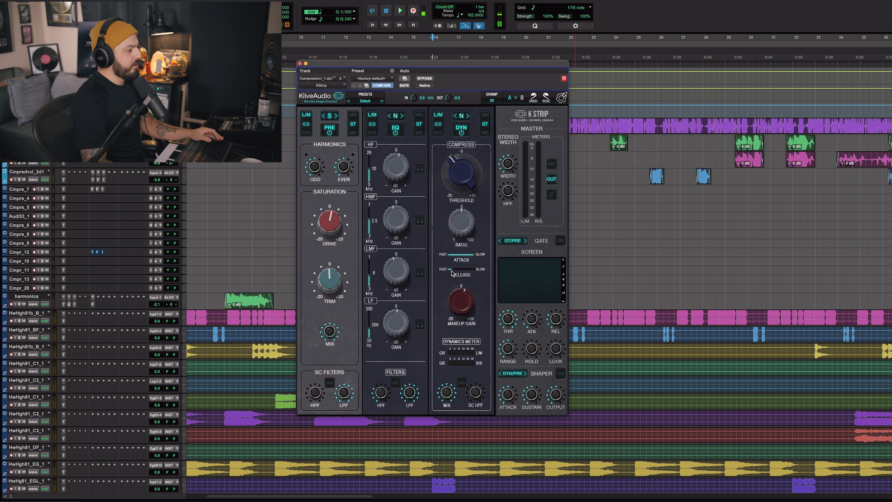
Step: Set the compressor's release to about 69.3 ms, audition the vocal in the mix, and stop playback
left_click_drag(452, 272, 454, 271)
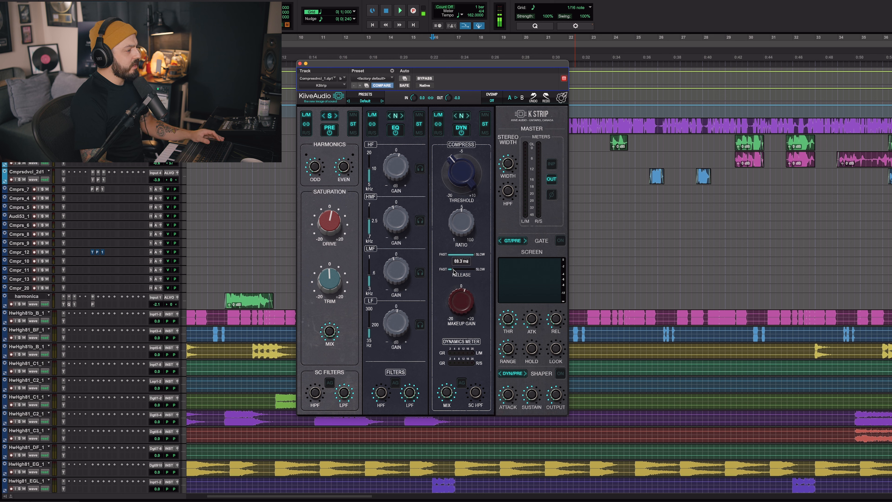
key("space")
left_click_drag(459, 271, 460, 272)
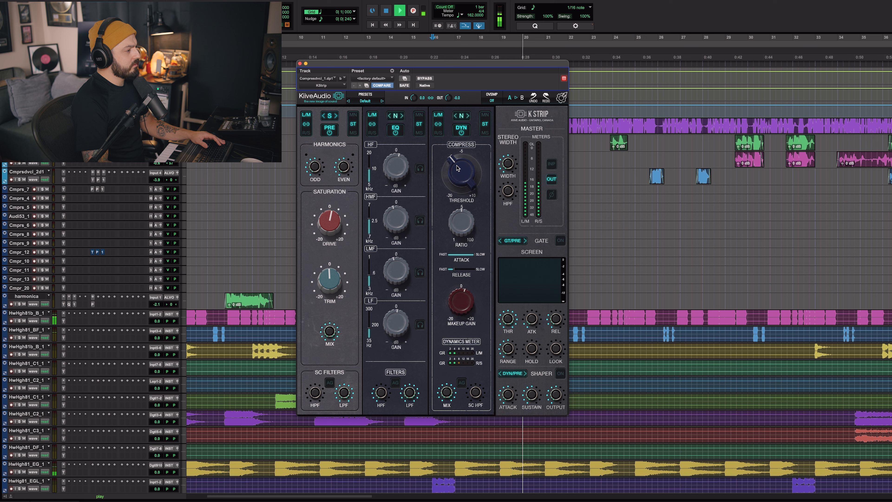
key("space")
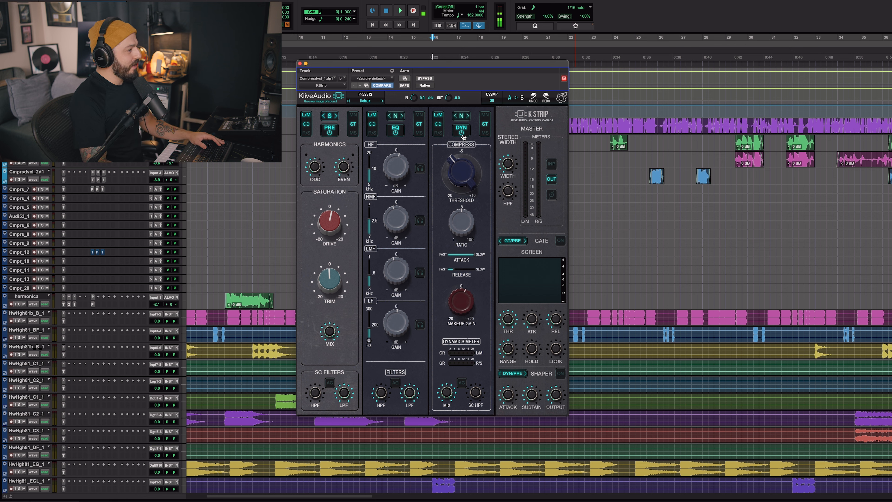
Step: Play the vocal with the compressor bypassed, re-engage it during playback to hear the difference, and stop
key("space")
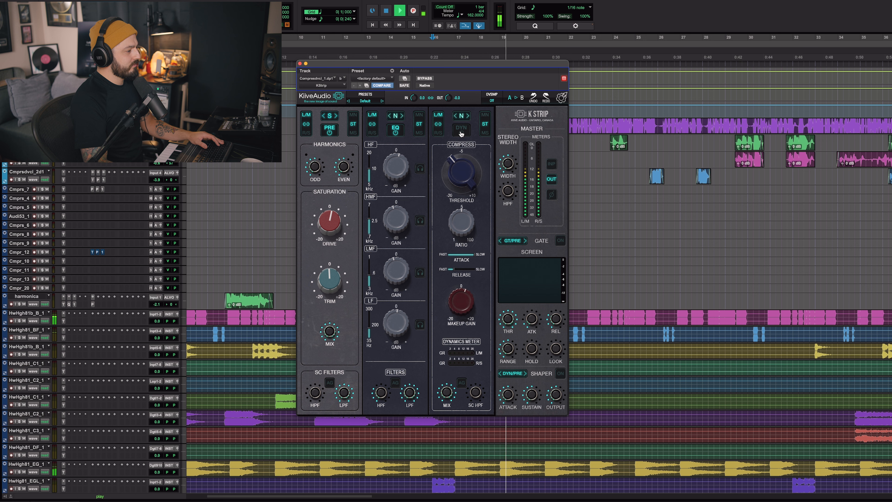
left_click(462, 131)
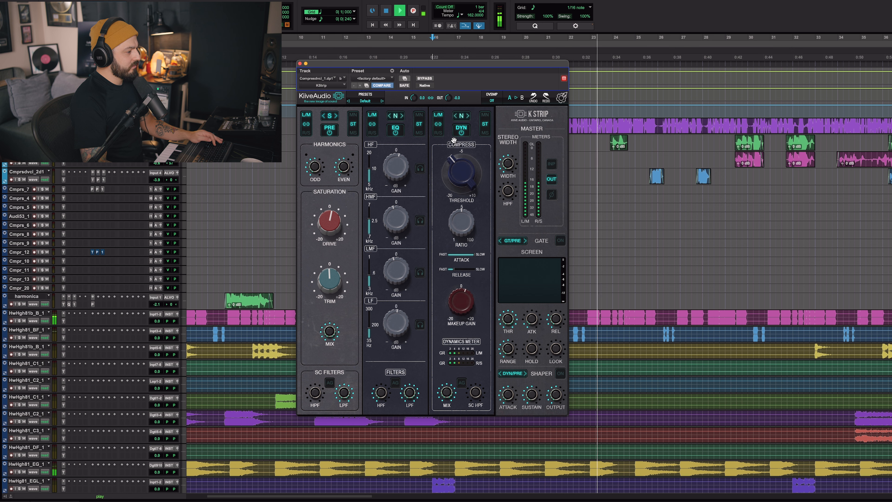
key("space")
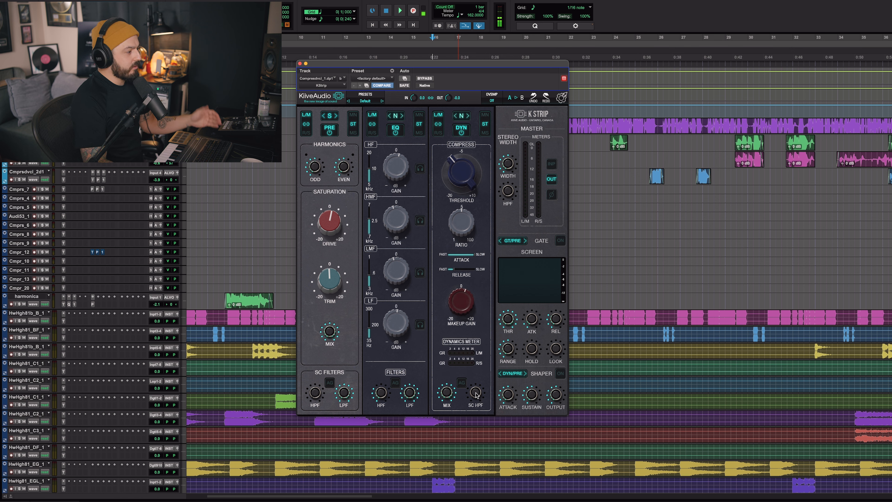
key("space")
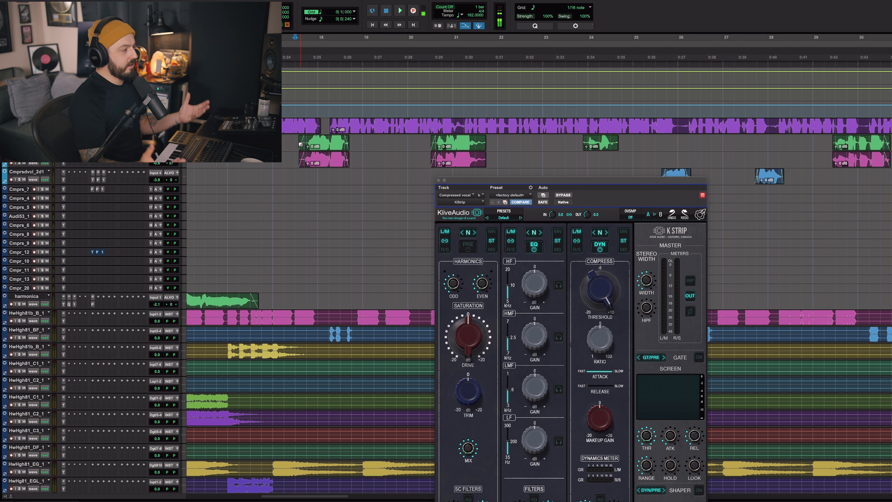
Step: Reposition the Compressed vocal track's K Strip window, enable its PRE section, and raise the saturation Drive to about 4
left_click_drag(535, 179, 429, 71)
left_click(362, 139)
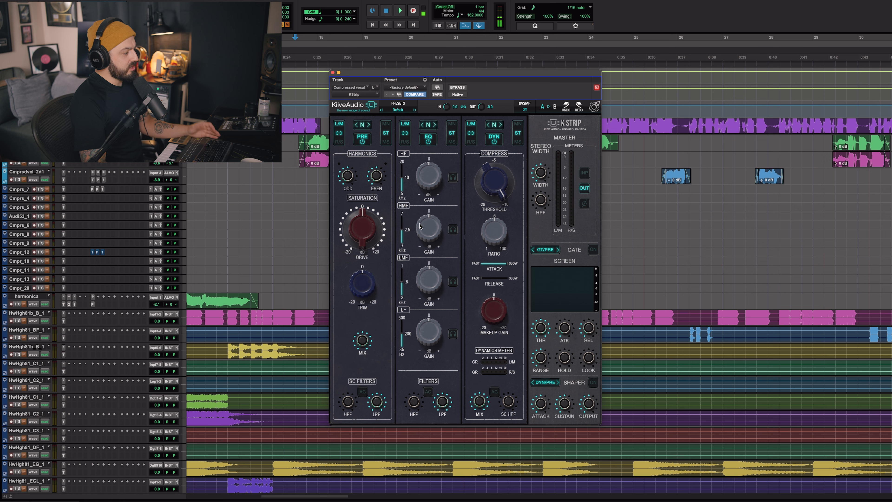
left_click_drag(363, 240, 363, 224)
key("space")
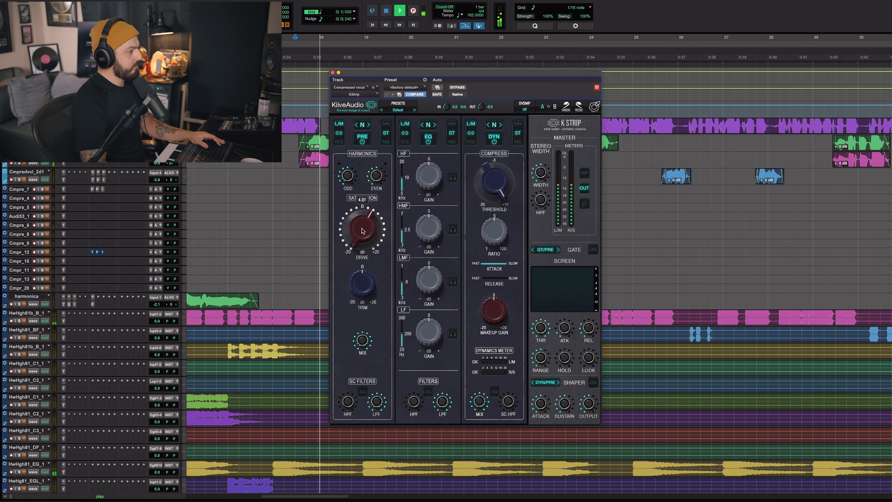
Step: Set the saturation's sidechain high-pass filter to about 201 Hz and fine-tune the Drive
left_click_drag(348, 404, 356, 352)
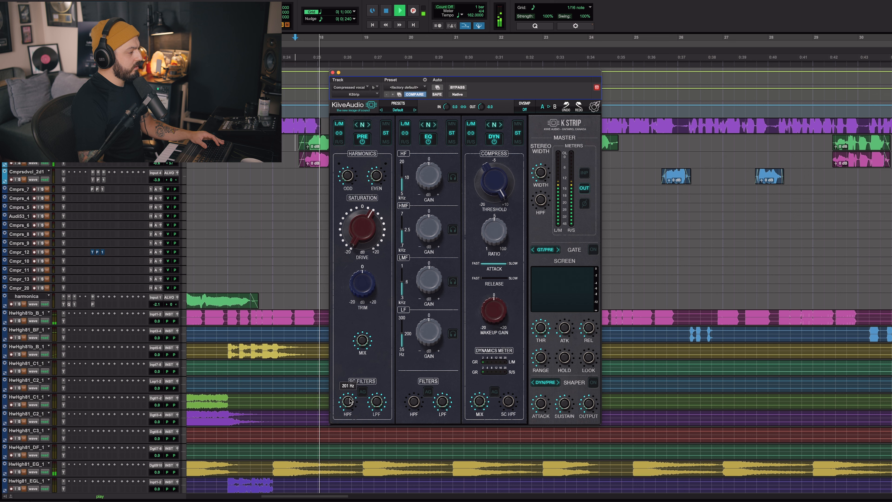
key("space")
left_click_drag(366, 233, 367, 235)
key("space")
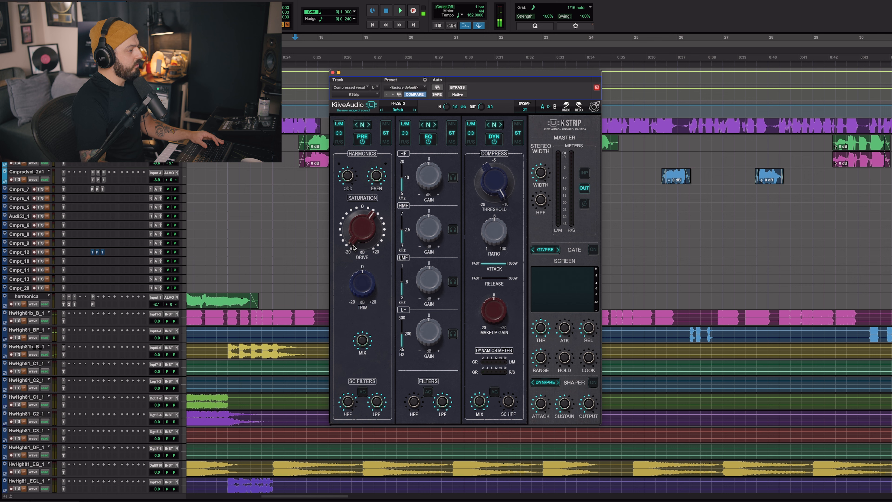
Step: Compare the vocal with the PRE section bypassed and engaged, and make small corrections to the saturation's Trim and Drive
key("space")
left_click(362, 140)
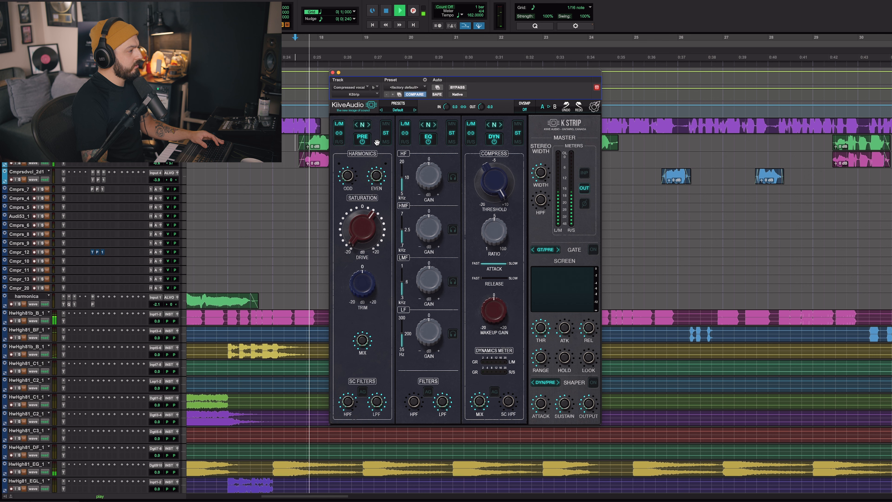
left_click(363, 142)
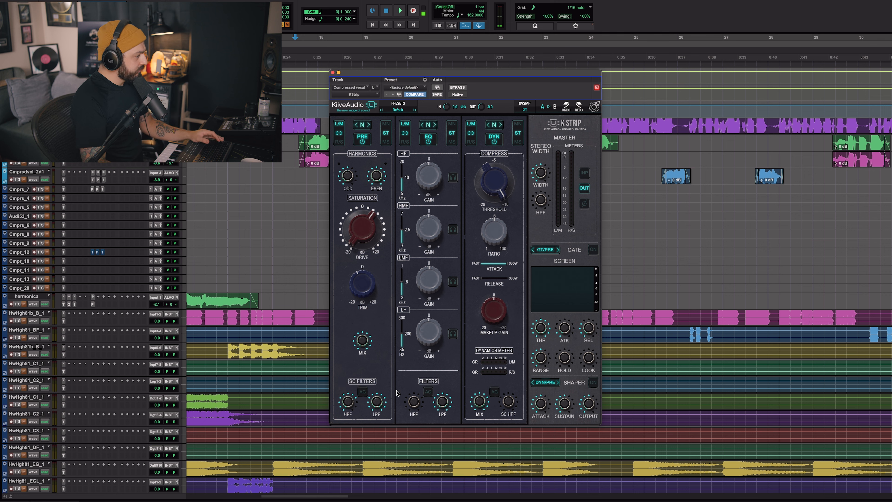
key("space")
left_click_drag(362, 231, 362, 230)
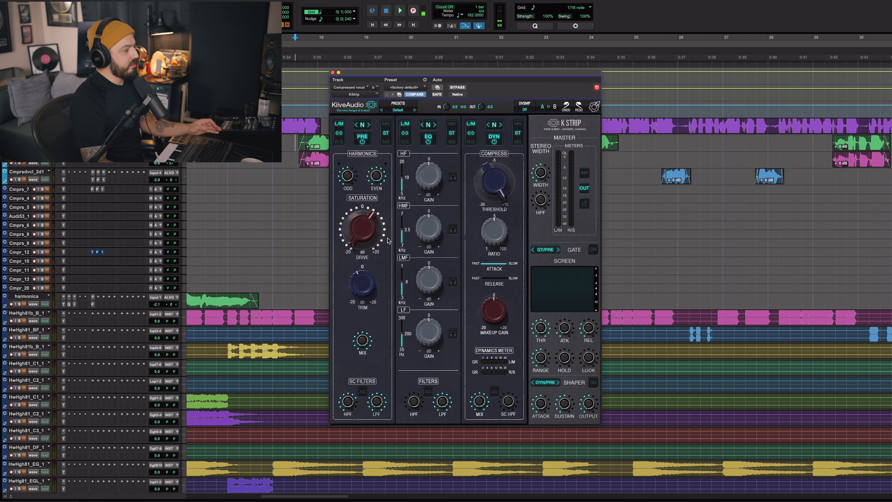
Step: Raise the EQ's HF gain to about 3.06 dB, then solo the HMF band and start playback
left_click_drag(426, 186, 426, 179)
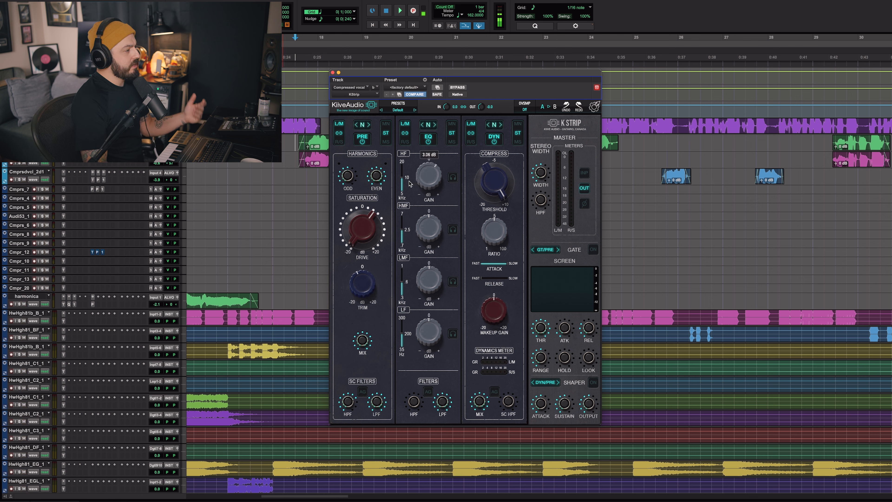
key("space")
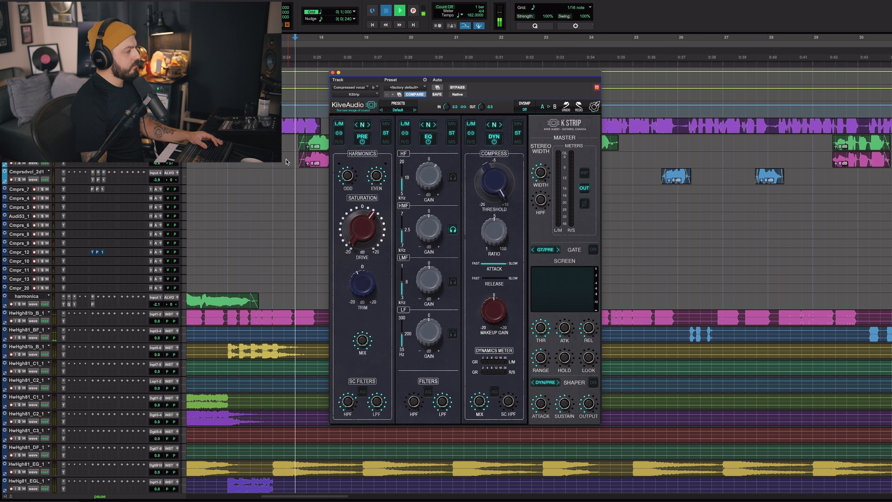
key("space")
key("space")
Step: Tune the soloed HMF band to about 2.9 kHz, turn its solo off, and lower its gain slightly
left_click_drag(403, 230, 405, 226)
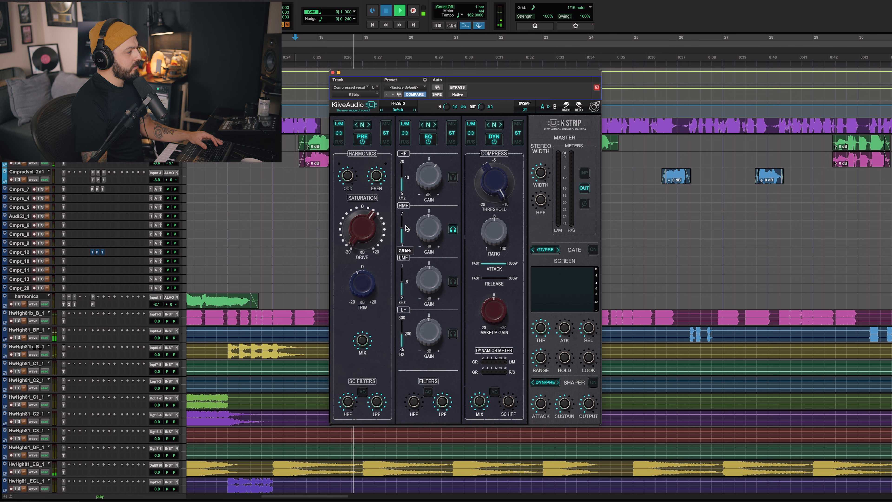
key("space")
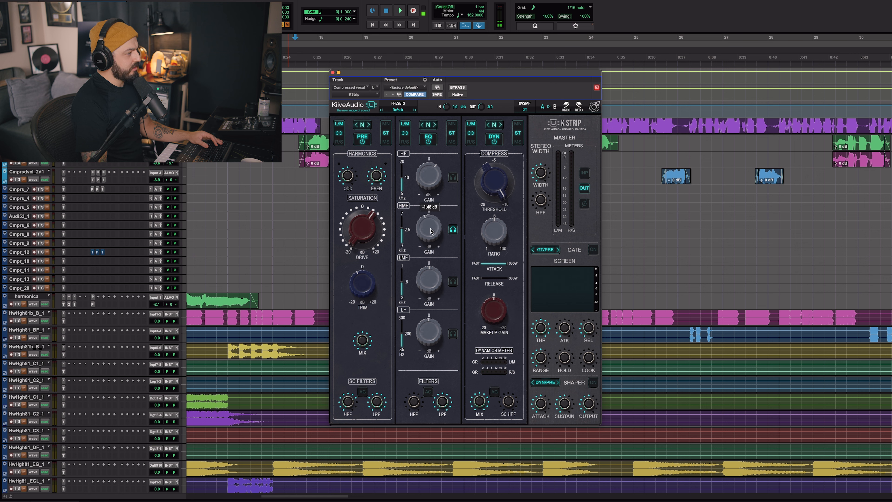
key("space")
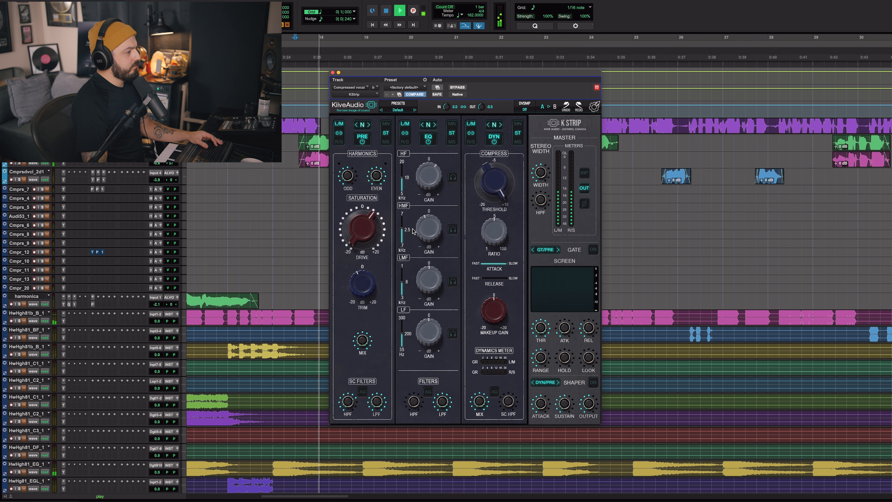
left_click_drag(426, 229, 426, 233)
Step: Adjust the EQ's LMF band frequency around 538 Hz and lower its gain while the vocal plays
key("space")
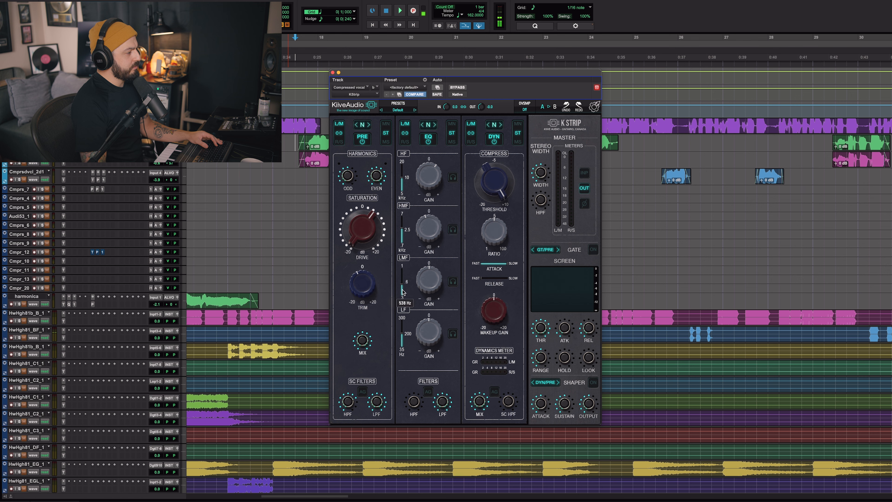
key("space")
left_click_drag(430, 275, 431, 284)
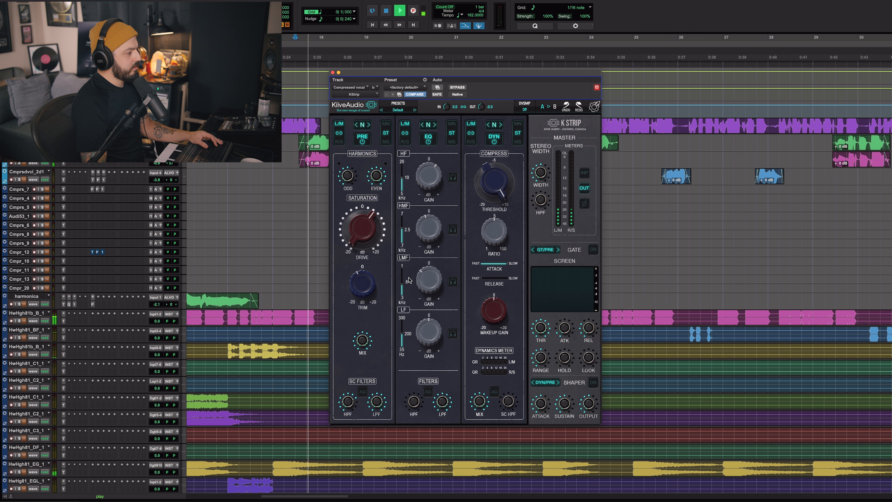
left_click_drag(401, 286, 401, 289)
Step: Set the EQ section's high-pass filter to about 199 Hz, audition the vocal, and stop playback
key("space")
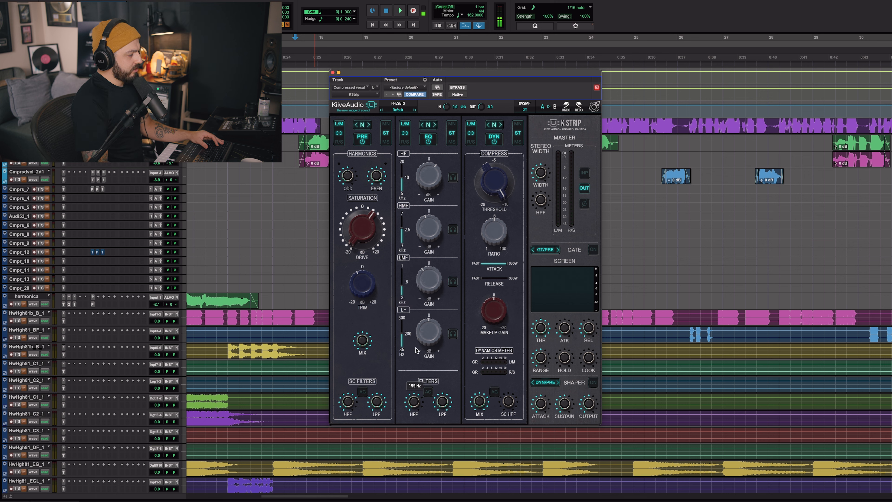
key("space")
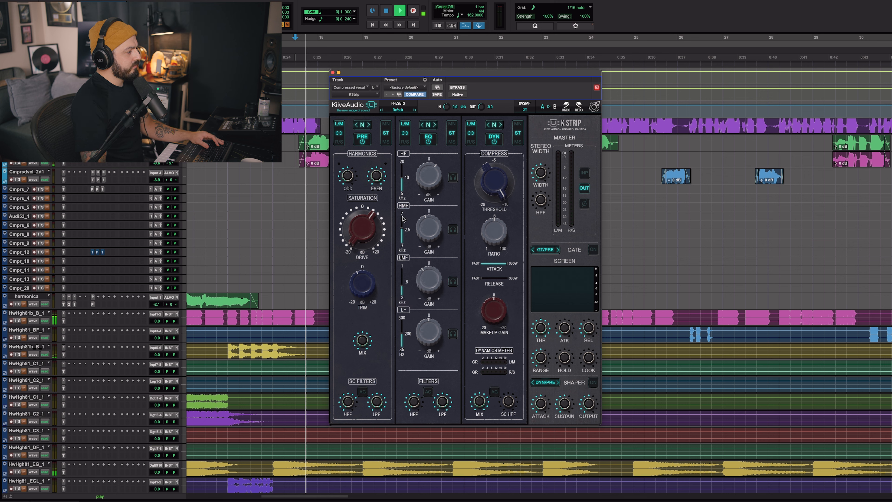
key("space")
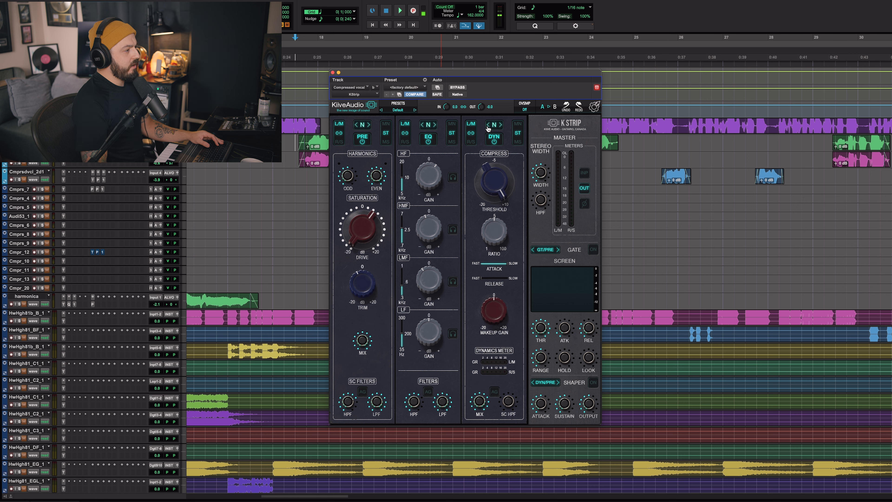
Step: Switch the DYN section to the S model, then lower its threshold and set the ratio to about 4.05:1 during playback
left_click(488, 129)
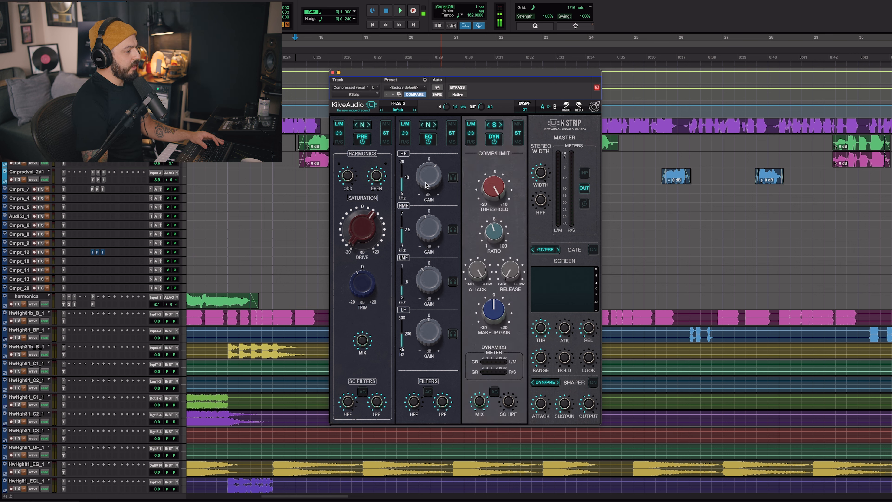
key("space")
mouse_move(491, 196)
left_mouse_down()
mouse_move(486, 230)
mouse_move(496, 207)
left_mouse_up()
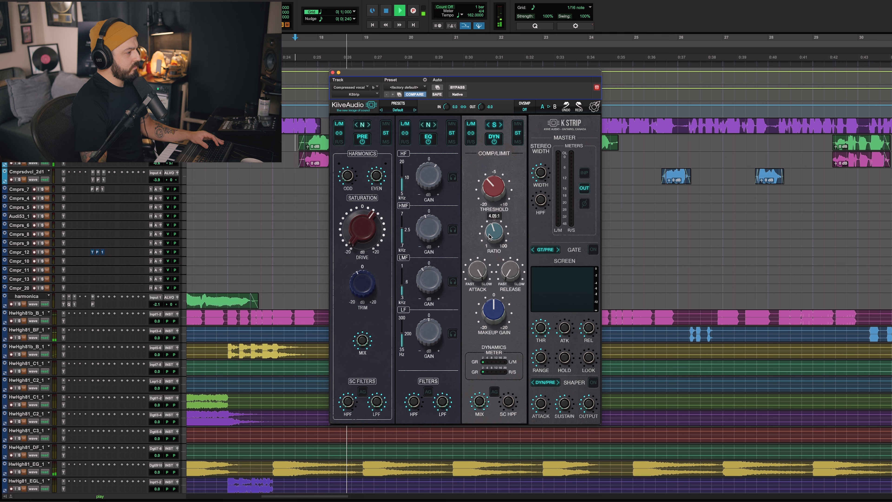
mouse_move(489, 193)
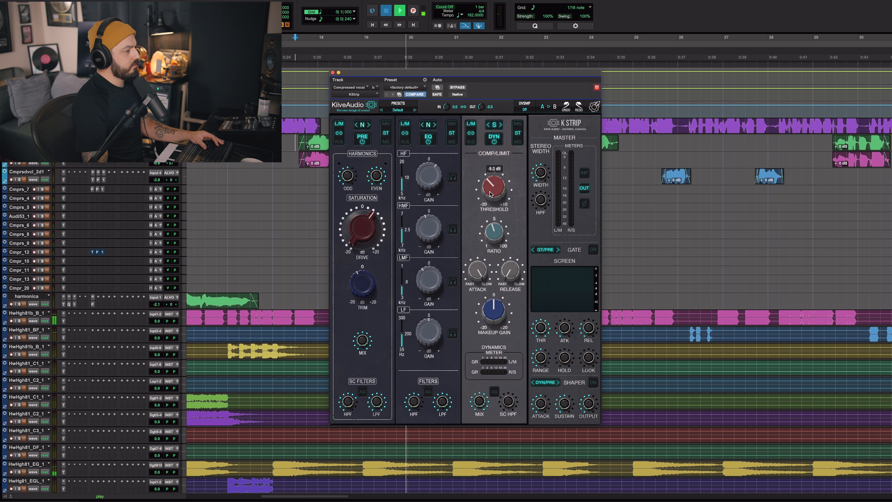
key("space")
Step: Set the compressor's sidechain high-pass filter to about 170 Hz and resume playback
mouse_move(510, 416)
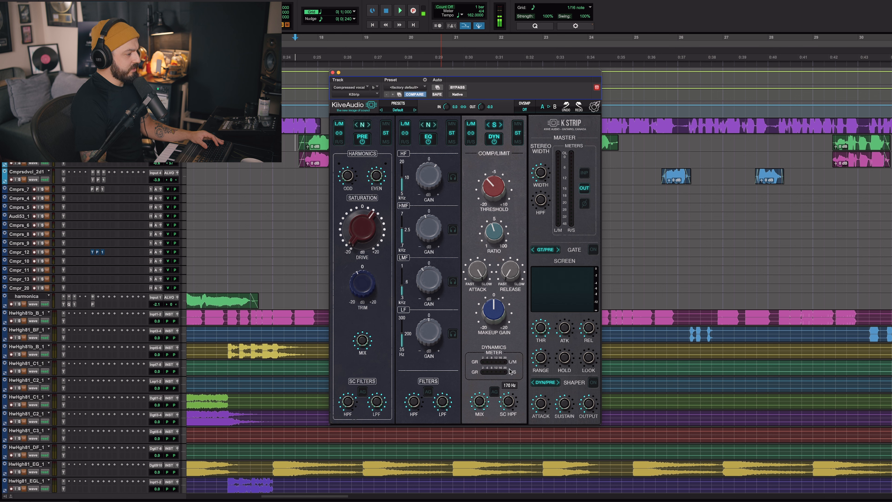
key("space")
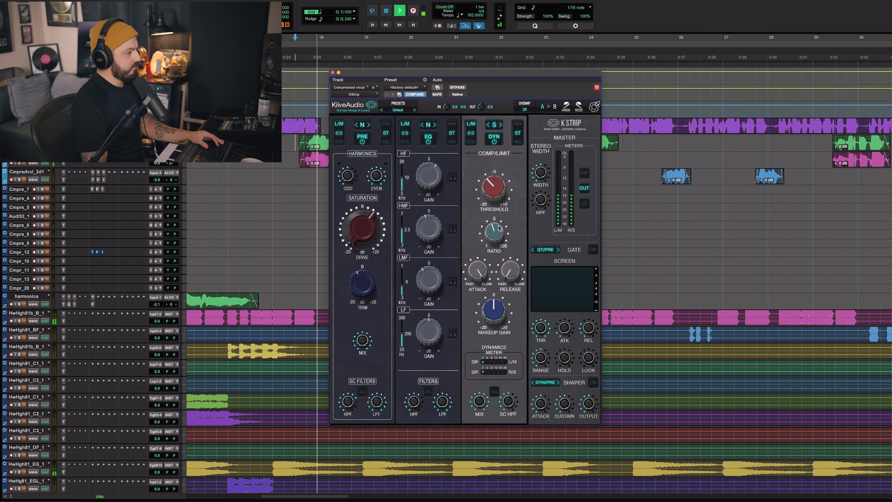
Step: Lower the compressor's threshold further while the vocal plays
key("space")
left_click_drag(493, 188, 491, 206)
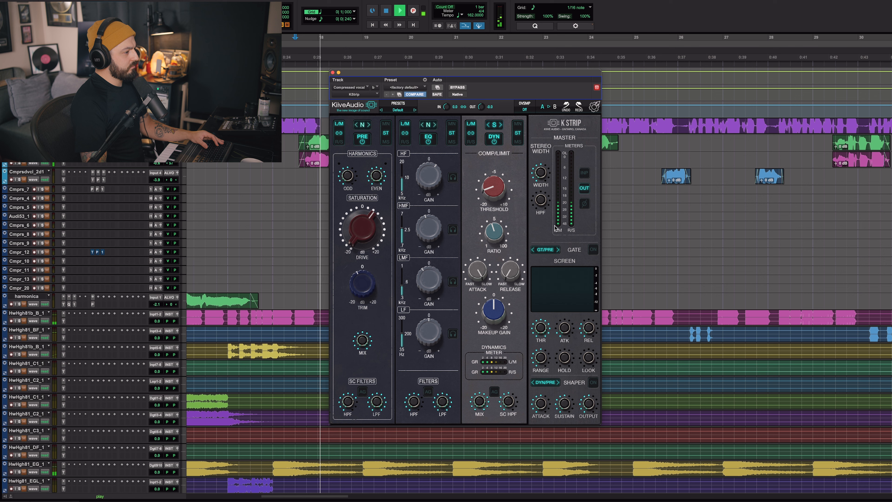
key("space")
Step: Turn on the gate in the master section and audition the vocal with it
left_click(593, 249)
key("space")
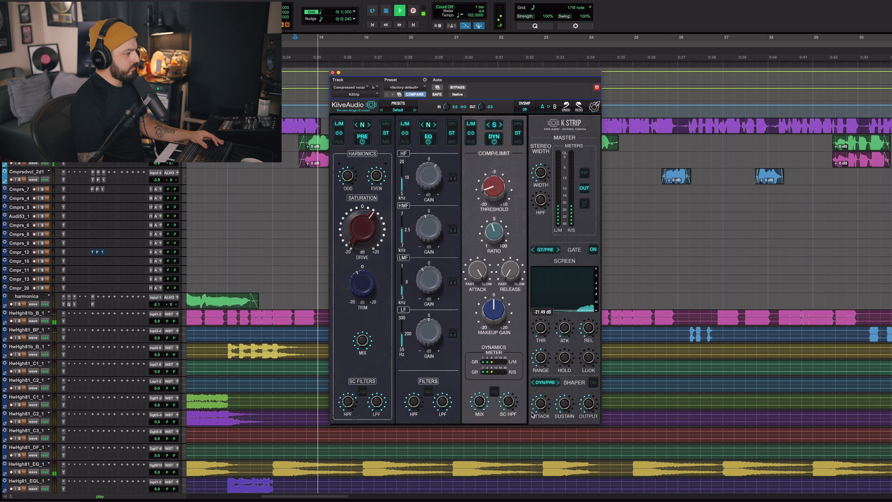
key("space")
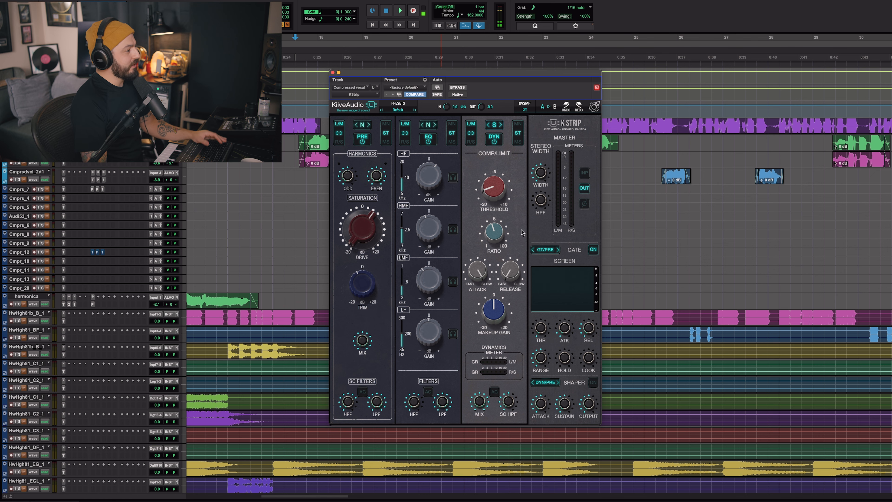
Step: Audition the compressed vocal in the full mix and raise the compressor's makeup gain slightly in its K Strip
key("space")
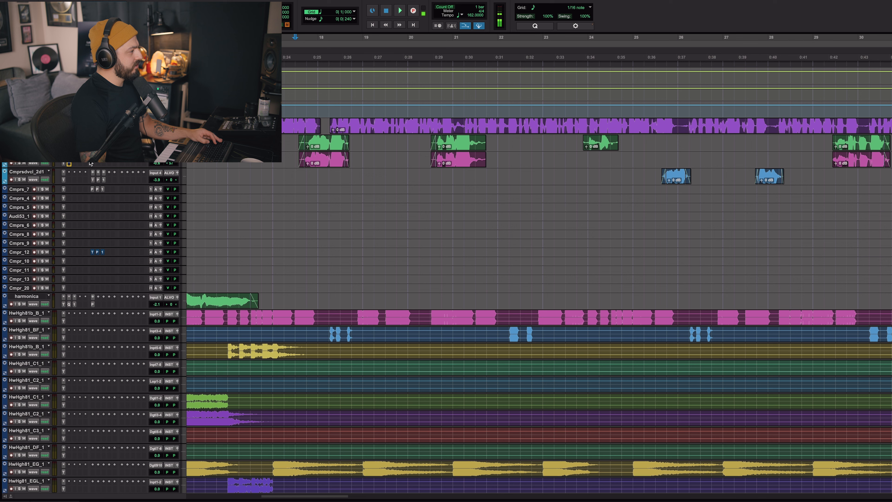
key("space")
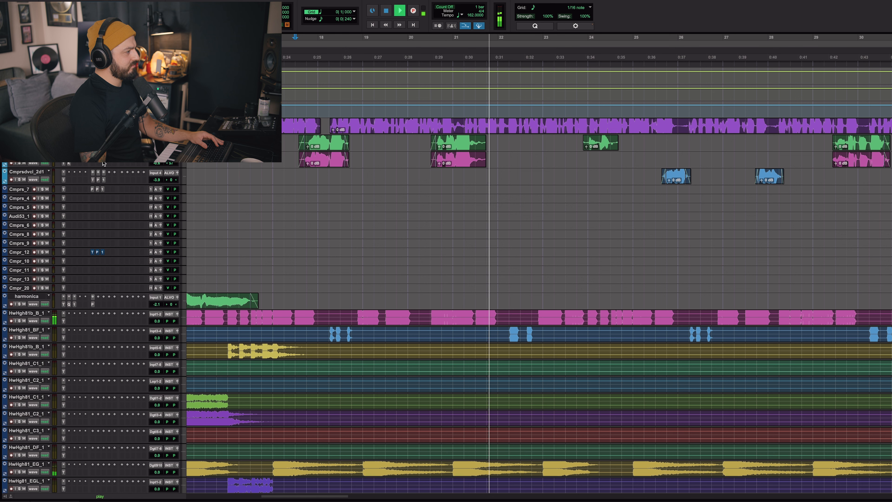
key("space")
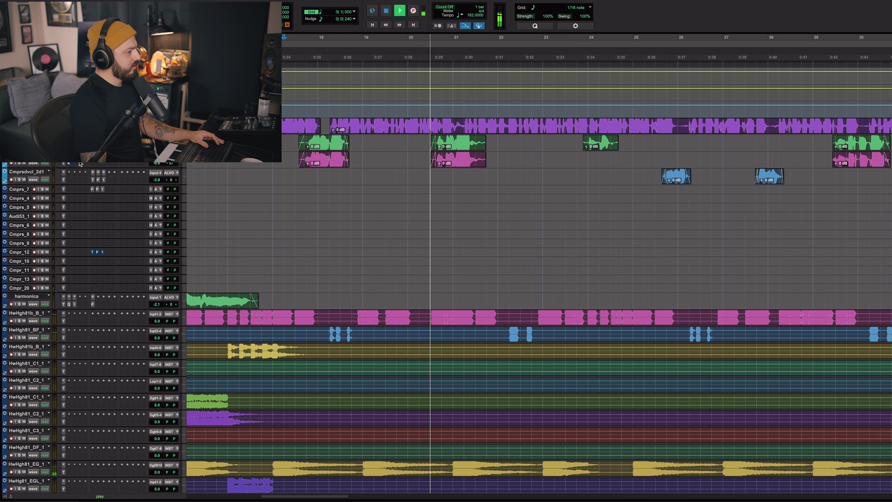
key("space")
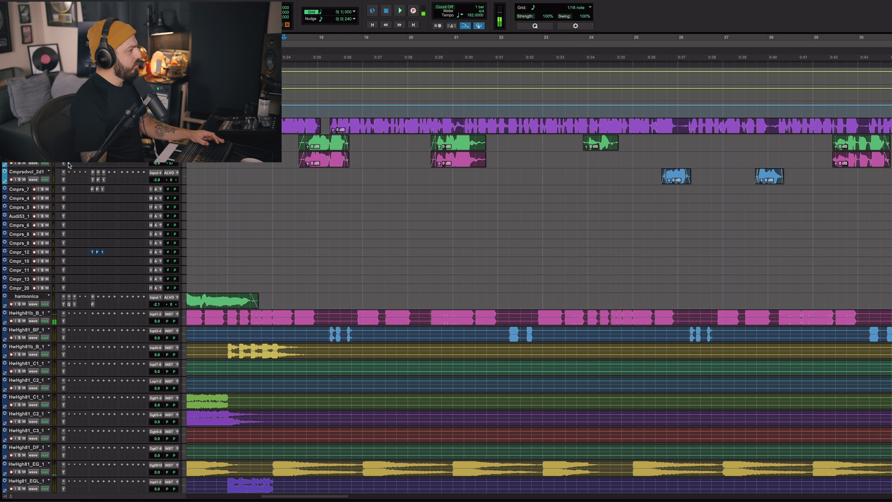
key("space")
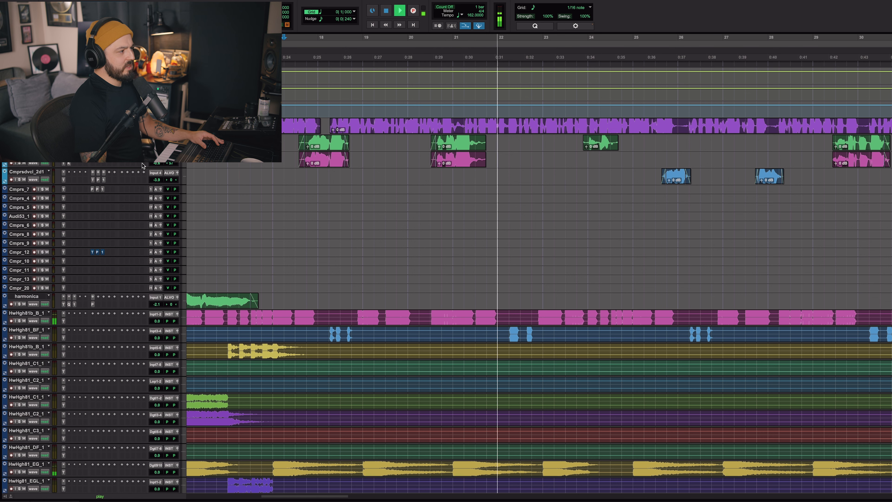
left_click(68, 130)
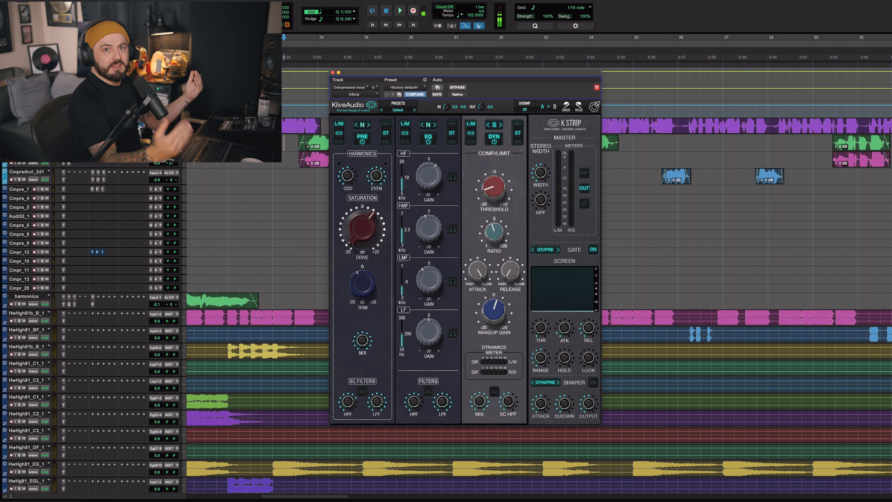
left_click(333, 72)
Step: Play the full mix from just before the first clips on the Cmprsdvcl_2d1 track
left_click(645, 175)
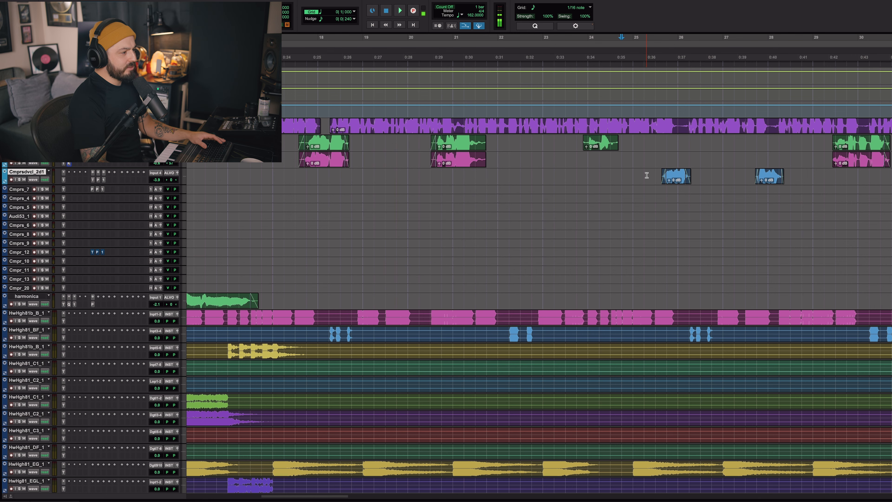
key("r")
key("space")
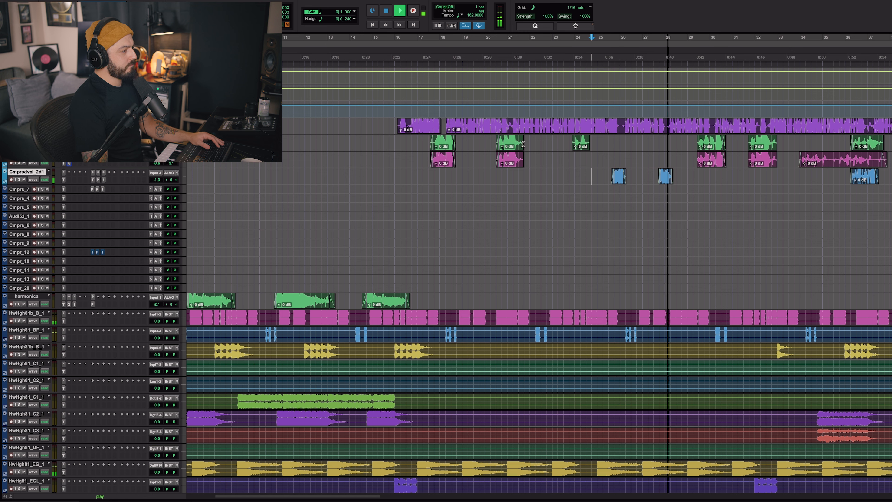
key("space")
Step: Insert the Kiive Audio KStrip (mono) plug-in on the Cmprsdvcl_2d1 track
left_click(68, 172)
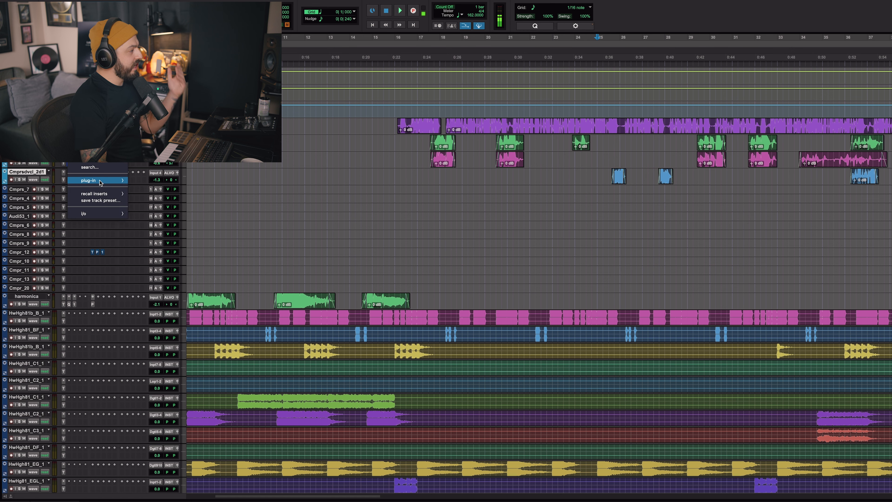
mouse_move(97, 180)
mouse_move(168, 186)
mouse_move(169, 267)
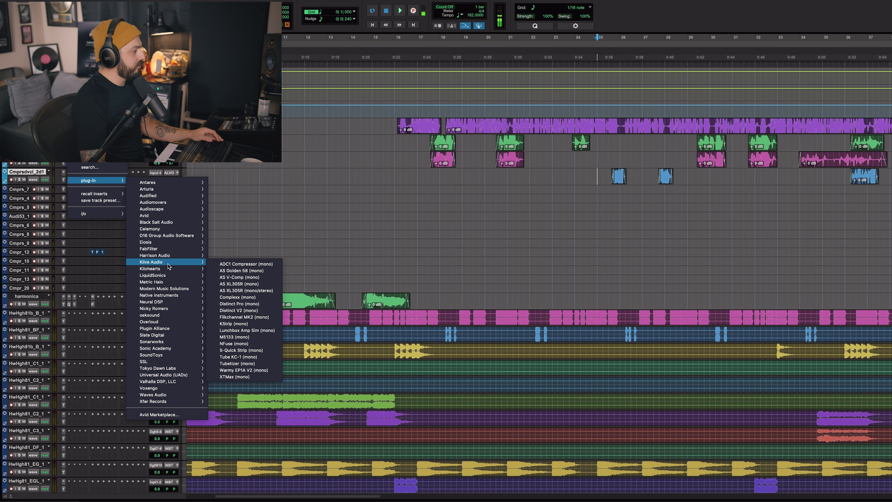
left_click(241, 326)
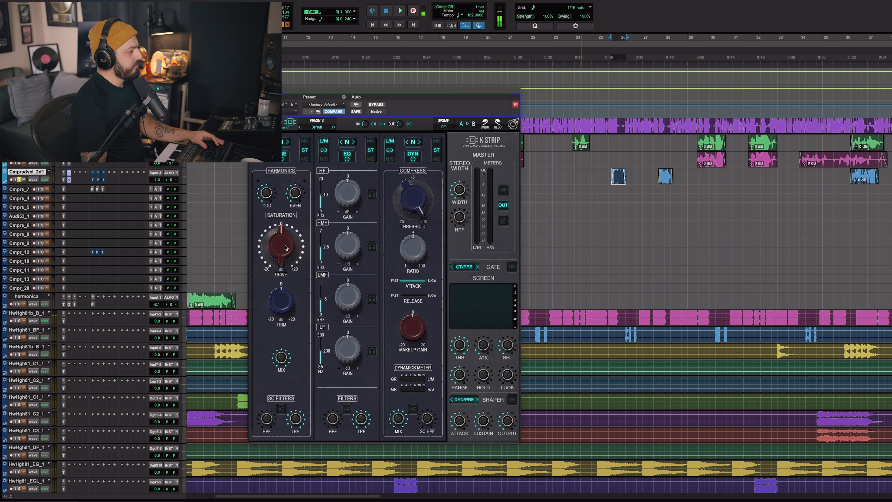
Step: Raise the saturation drive and lower its trim to compensate while auditioning the soloed vocal
left_click_drag(285, 246, 286, 238)
key("space")
key("space")
left_click_drag(279, 308, 279, 315)
key("space")
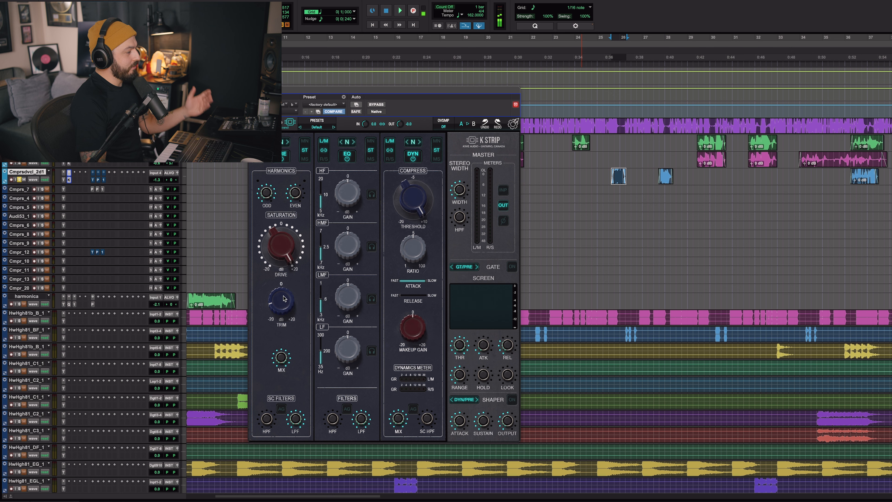
Step: Set the saturation's sidechain high-pass filter to 300 Hz and audition the vocal
left_click_drag(268, 402, 283, 343)
key("space")
key("space")
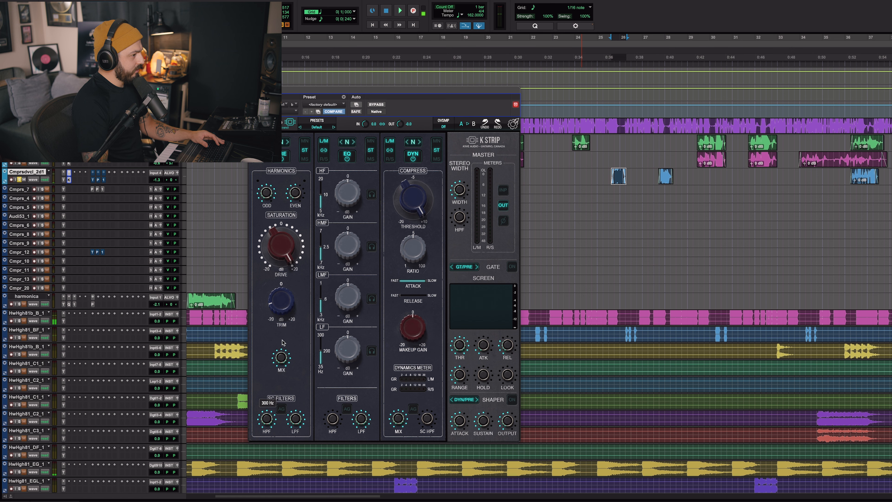
key("space")
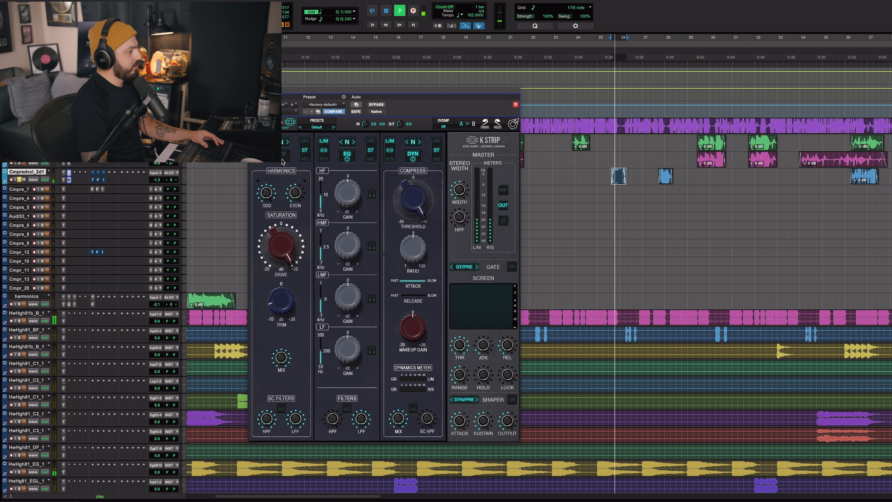
key("space")
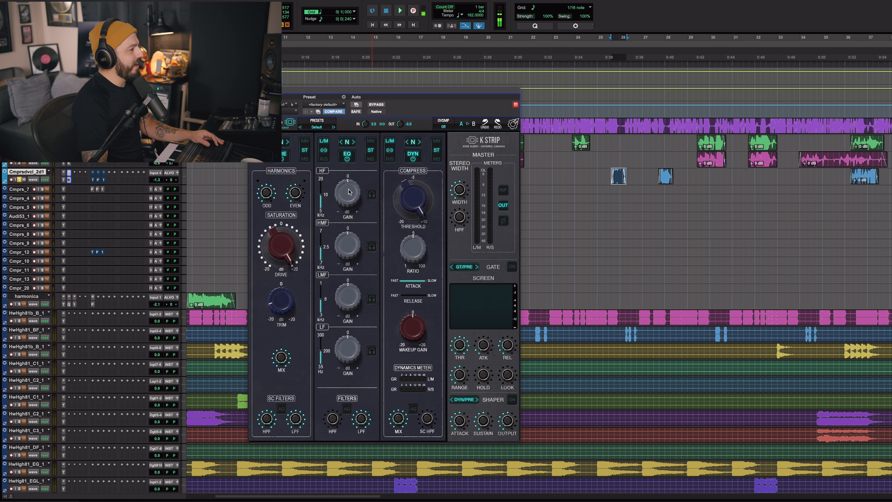
Step: Switch the EQ to the S model, raise its high-pass filter and HMF gain, and lower the LF gain during playback
left_click(341, 143)
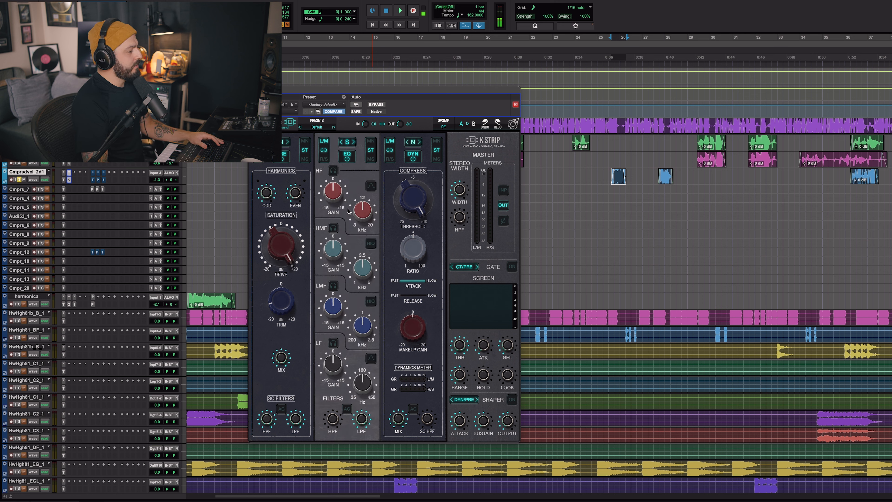
left_click_drag(332, 422, 343, 332)
key("space")
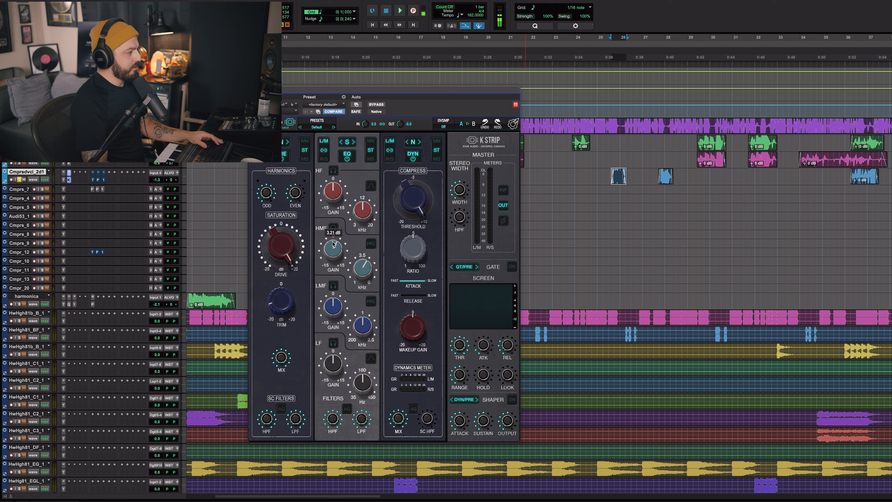
key("space")
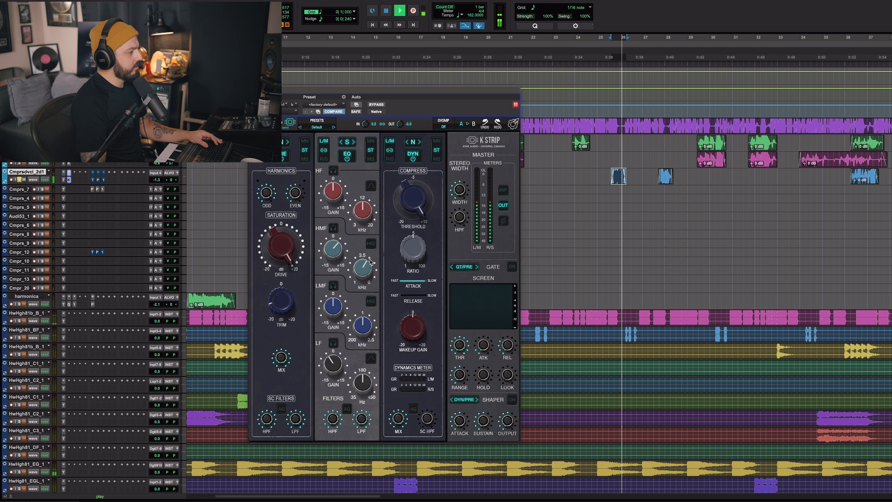
key("space")
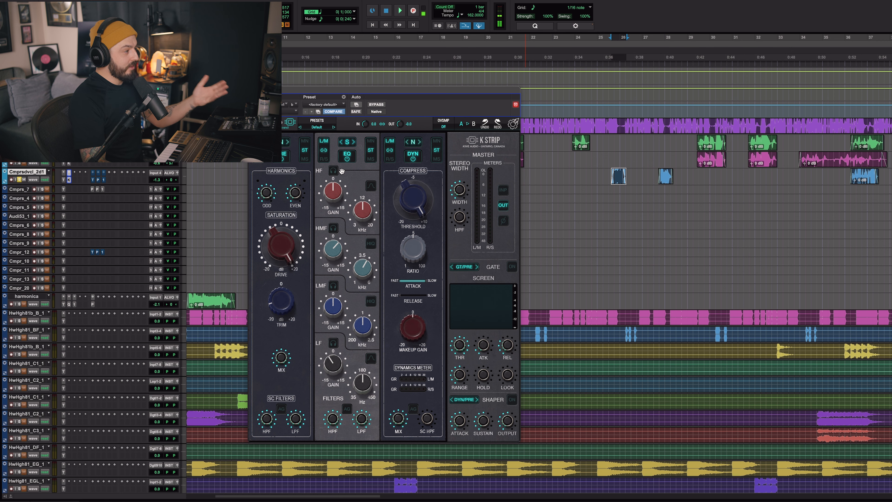
Step: Move the DYN section ahead of the EQ, switch it to the A model and audition the soloed vocal
left_click_drag(349, 174, 395, 176)
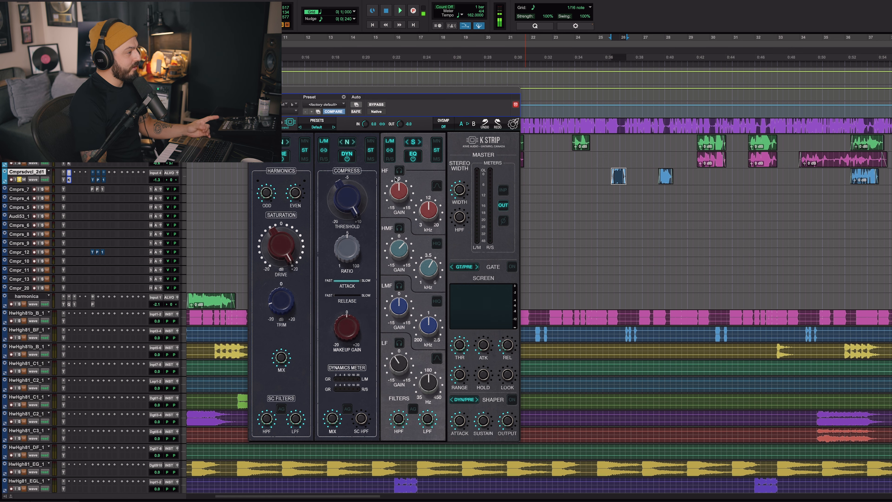
left_click(352, 143)
left_click(352, 143)
left_click(347, 143)
left_click(351, 158)
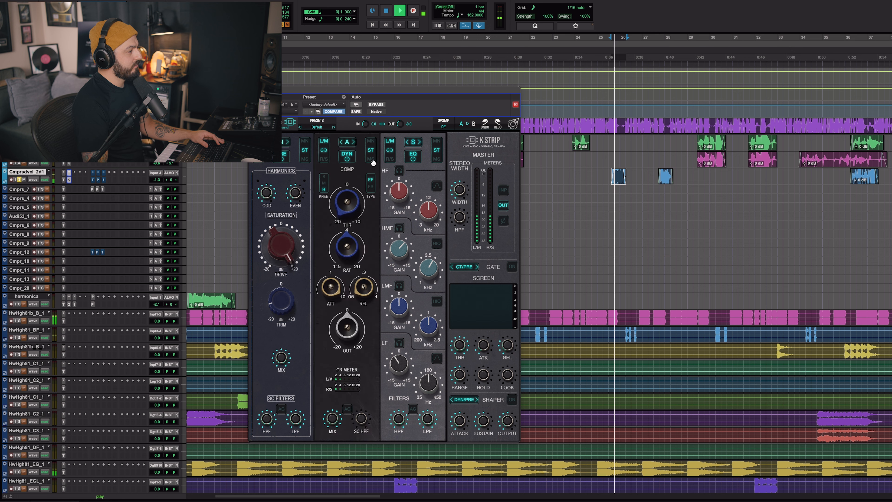
key("space")
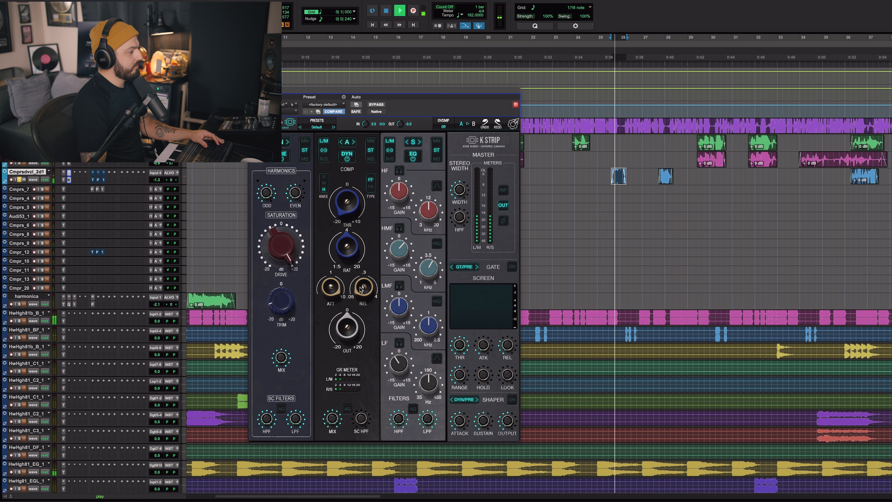
key("space")
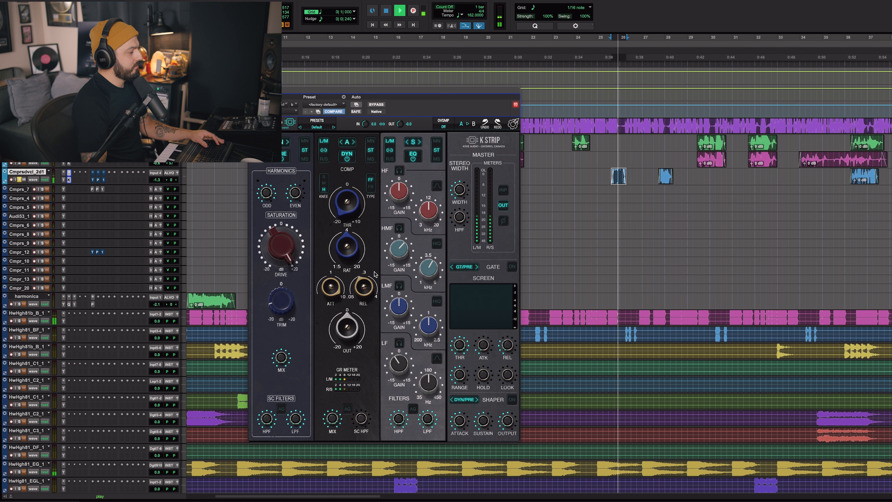
key("space")
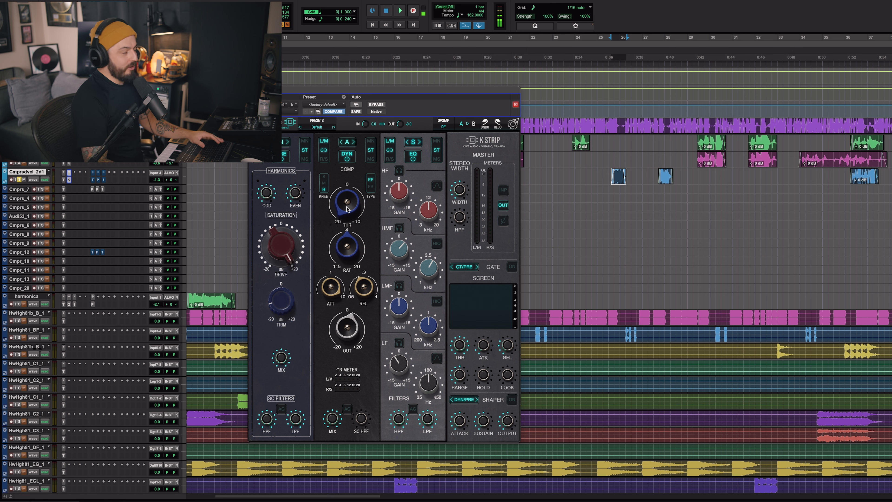
Step: Unsolo the vocal, play it in the full mix and raise the compressor's output to about 3.26 dB
left_click(20, 179)
key("space")
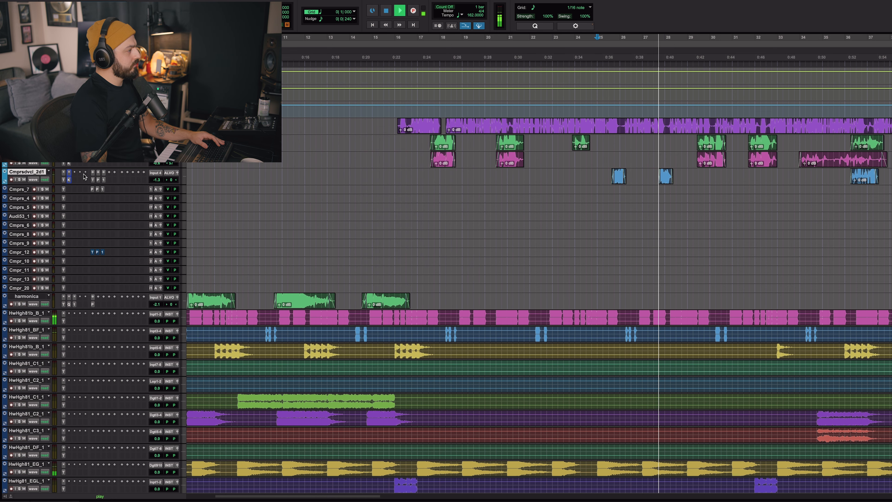
key("space")
key("space")
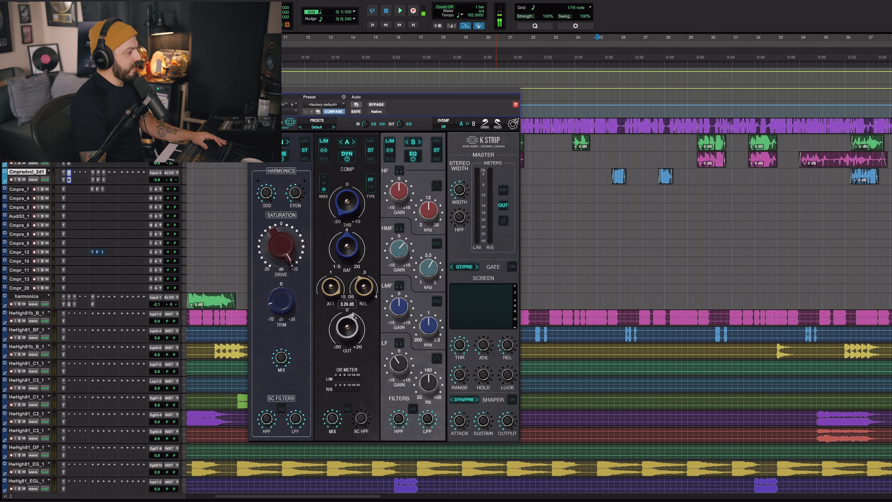
key("space")
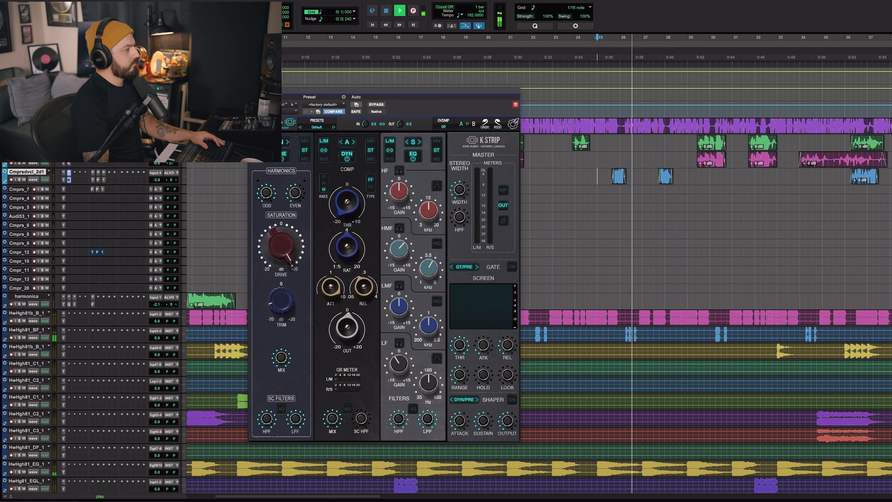
Step: Audition the full mix from about bar 16 with the vocals' K Strips bypassed, and open the K Strip above Cmprsdvcl_2d1
left_click(252, 90)
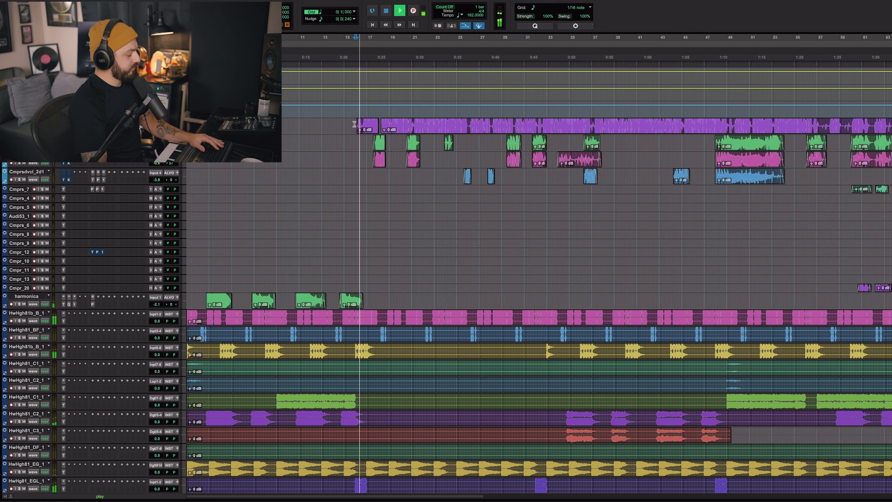
key("t")
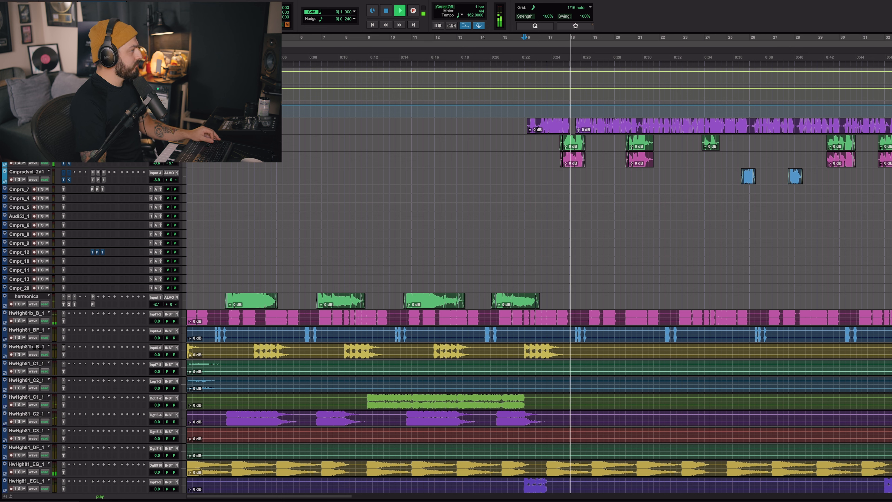
left_click(26, 172, "shift")
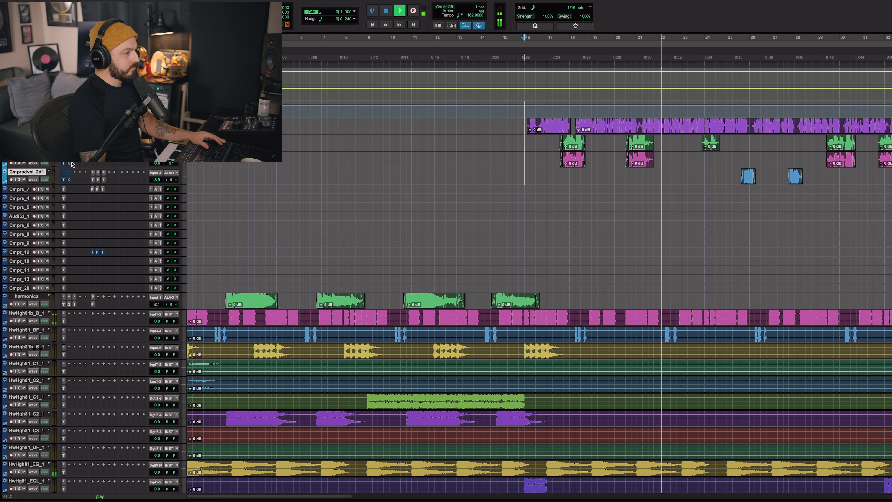
left_click(69, 163)
key("space")
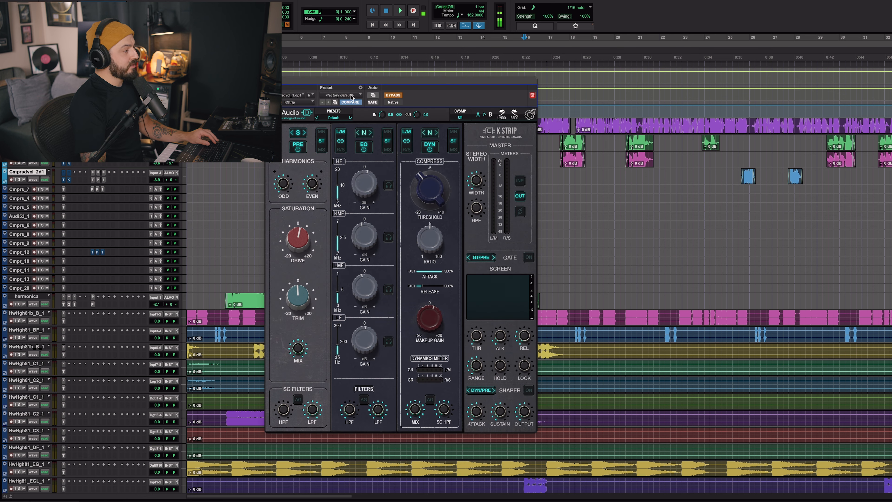